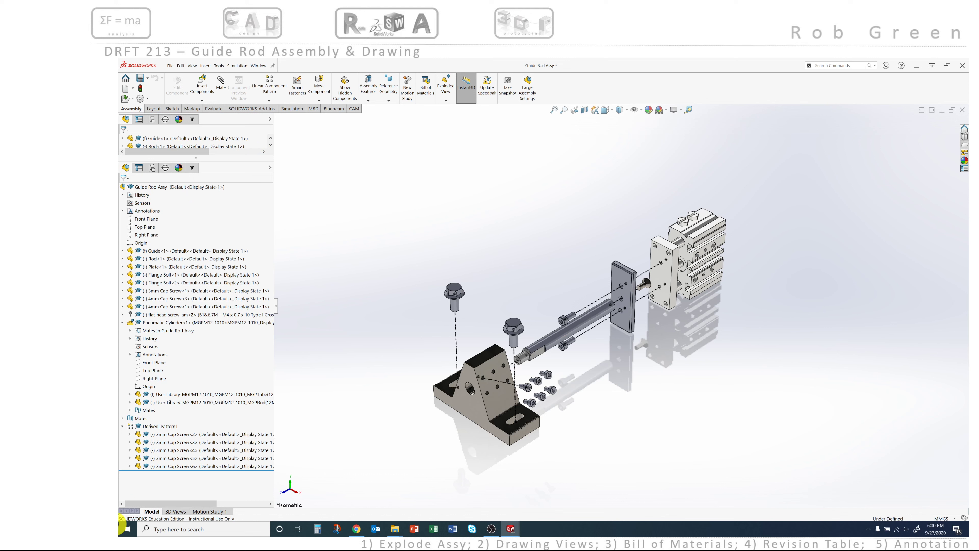
# Collapse the Pneumatic Cylinder and DerivedLPattern1 branches and move Pneumatic Cylinder directly below Guide in the assembly tree.
pyautogui.click(123, 323)
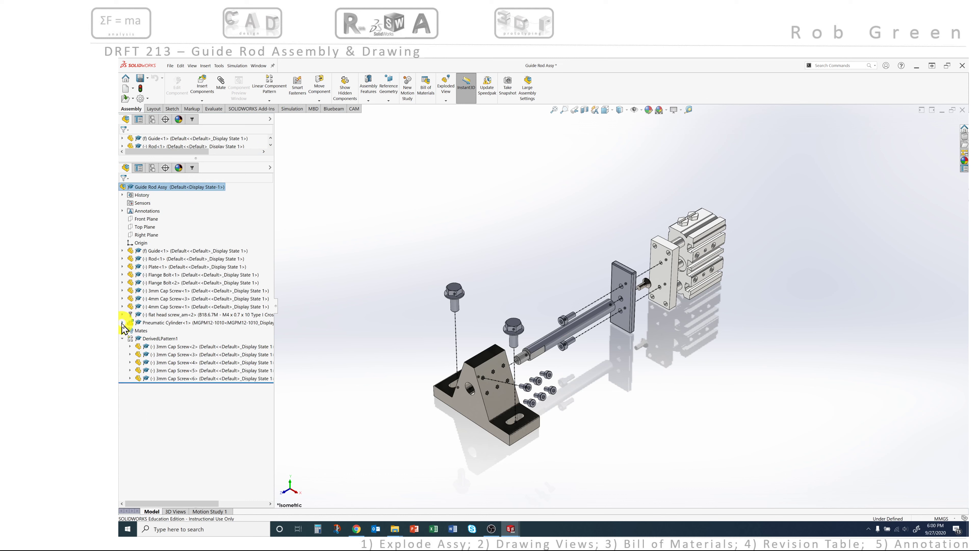
pyautogui.click(123, 338)
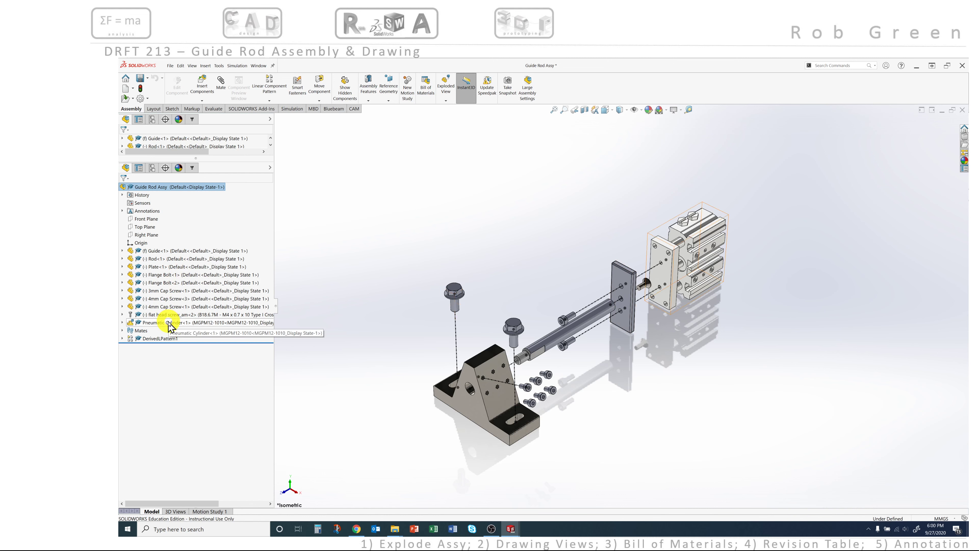
pyautogui.moveTo(168, 323); pyautogui.dragTo(174, 253)
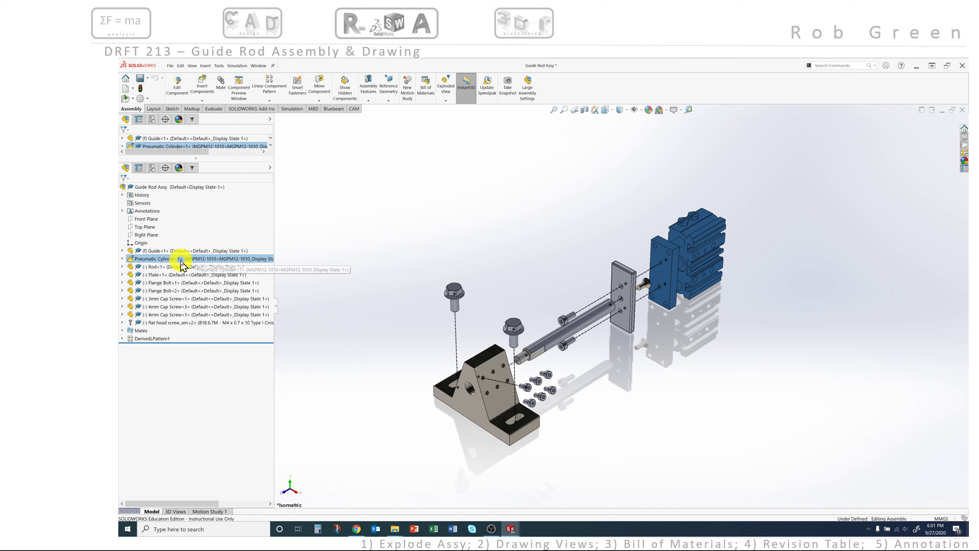
# Switch to Sheet1 of the Guide Rod Assy drawing and dismiss the update report.
pyautogui.click(259, 66)
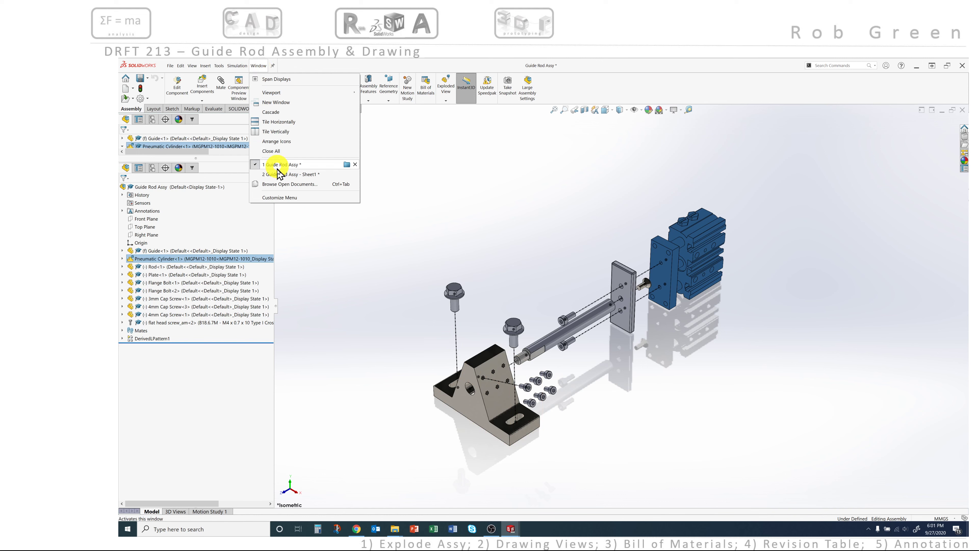
pyautogui.click(315, 175)
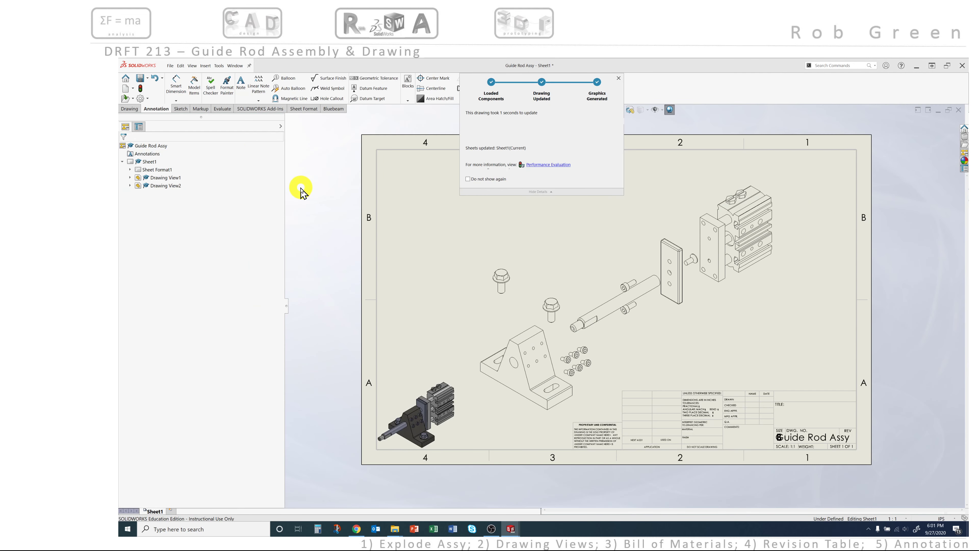
pyautogui.click(317, 190)
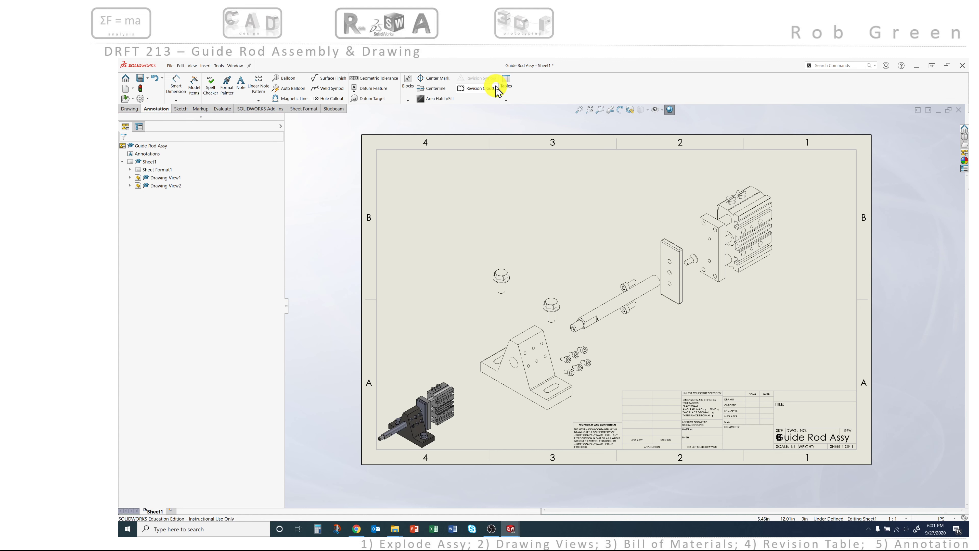
# Insert a top-level-only bill of materials for the exploded view and place it at the sheet border's upper-left inner corner.
pyautogui.click(506, 101)
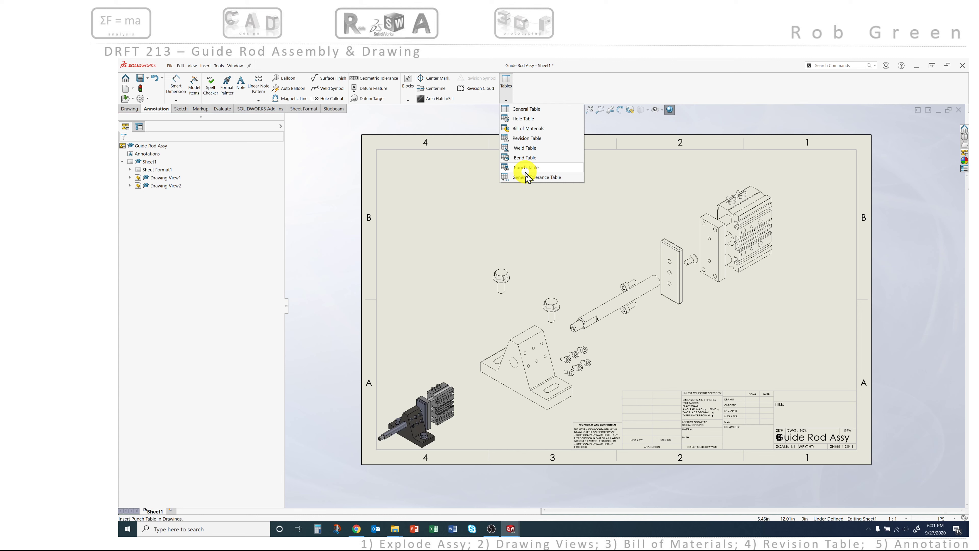
pyautogui.click(529, 130)
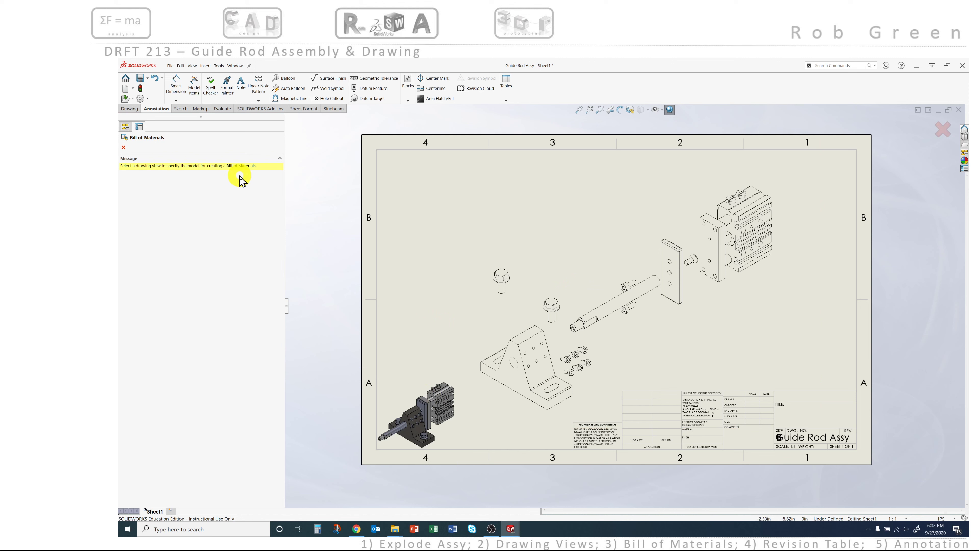
pyautogui.click(616, 254)
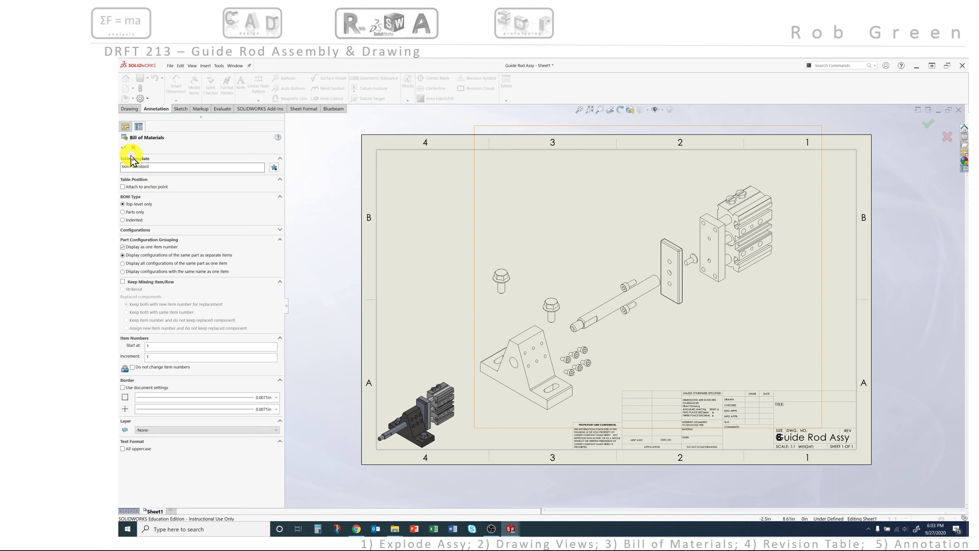
pyautogui.click(124, 147)
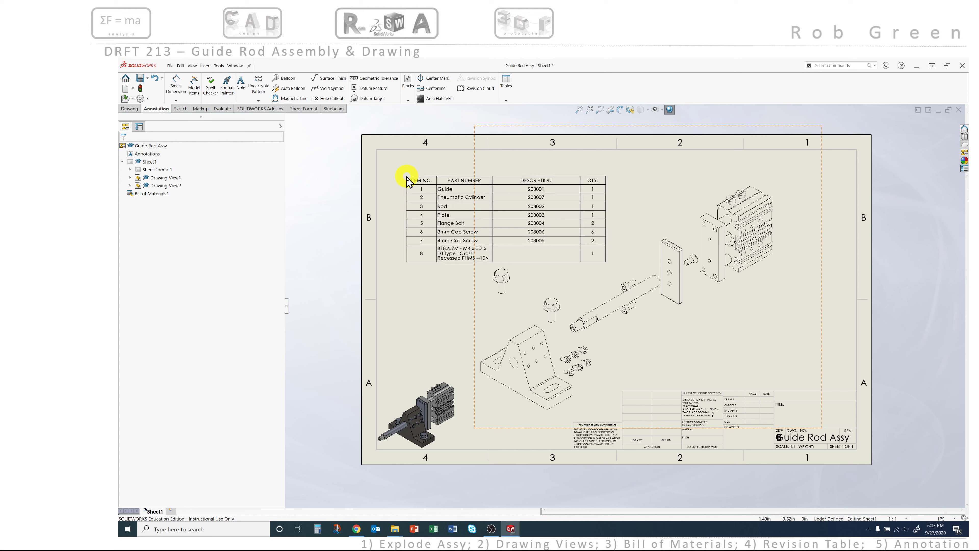
pyautogui.click(401, 164)
pyautogui.moveTo(400, 164); pyautogui.dragTo(379, 157)
pyautogui.click(377, 153)
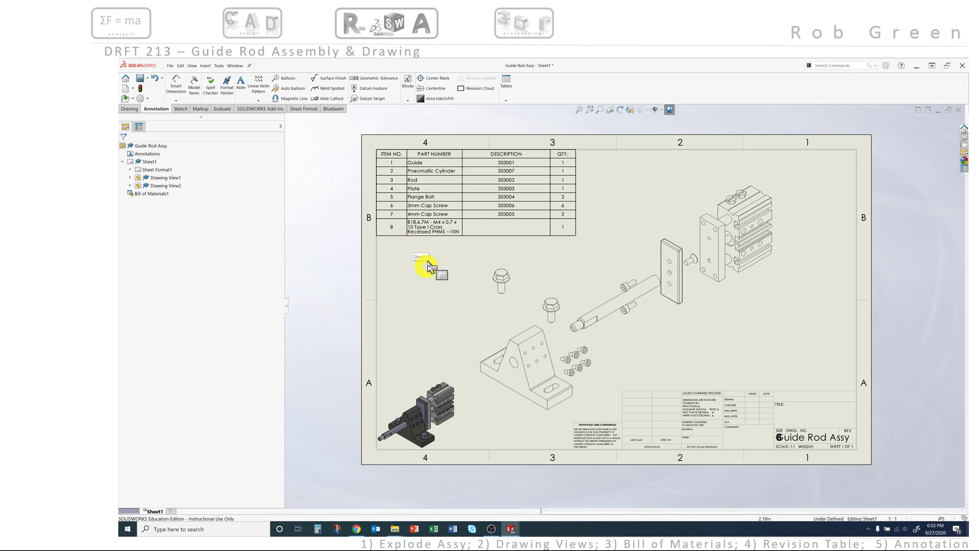
# Inspect the bill of materials by selecting the Guide row and the Description heading.
pyautogui.click(429, 185)
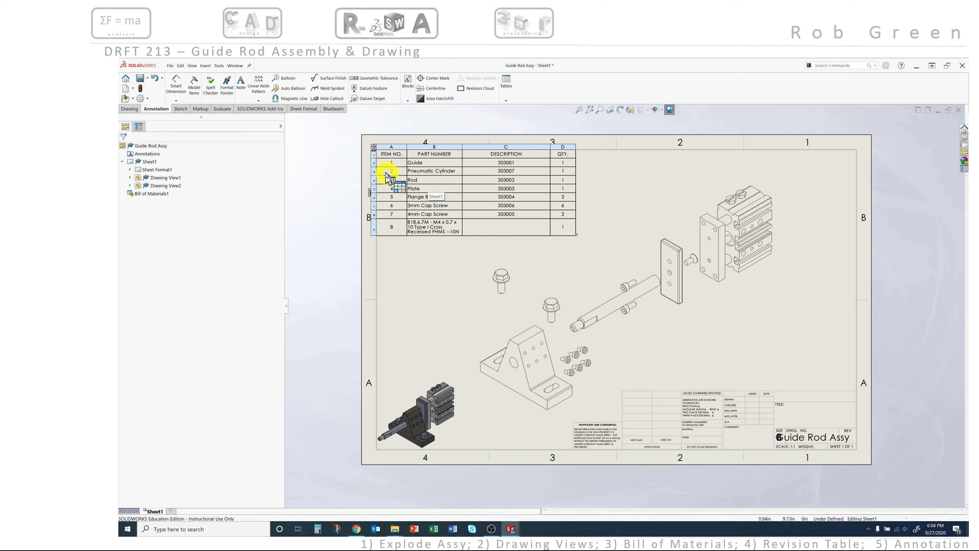
pyautogui.click(371, 163)
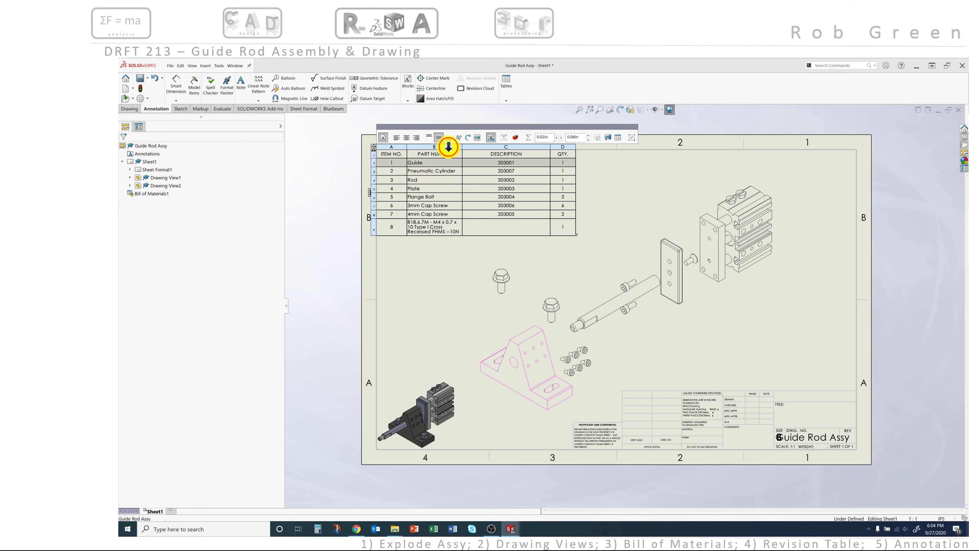
pyautogui.click(448, 147)
pyautogui.moveTo(448, 147); pyautogui.dragTo(487, 154)
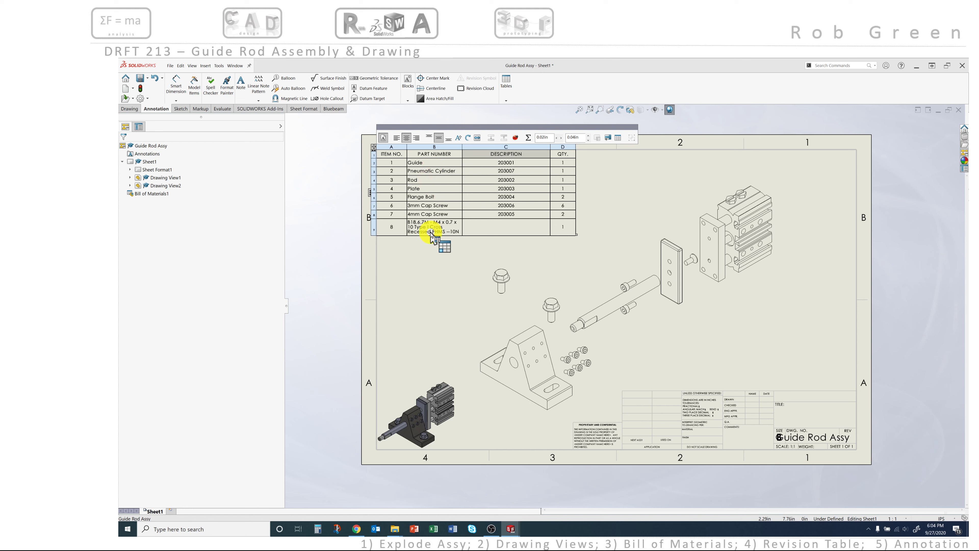
pyautogui.click(328, 238)
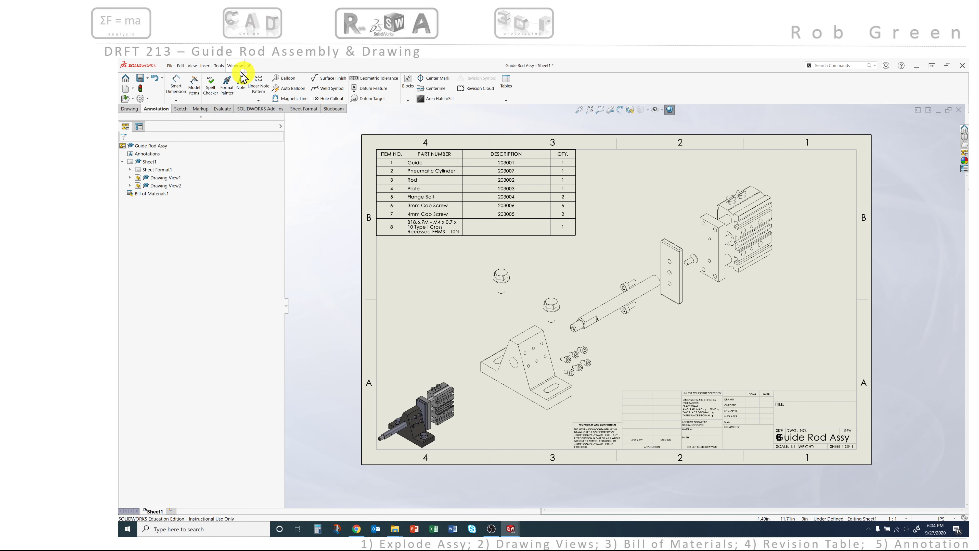
# Switch to the Guide Rod Assy assembly, move Pneumatic Cylinder back below the flat head screw in the tree, and save the assembly.
pyautogui.click(233, 66)
pyautogui.click(258, 155)
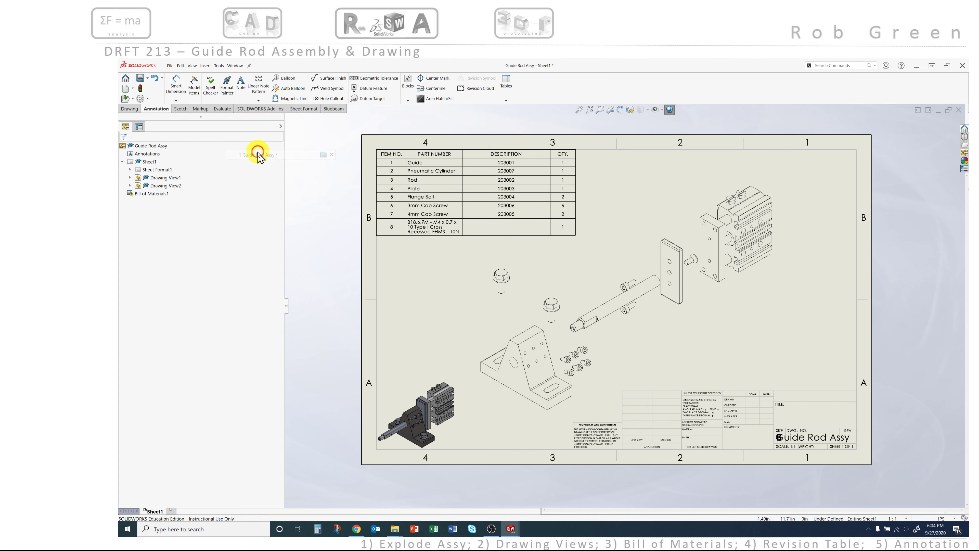
pyautogui.moveTo(190, 258); pyautogui.dragTo(184, 326)
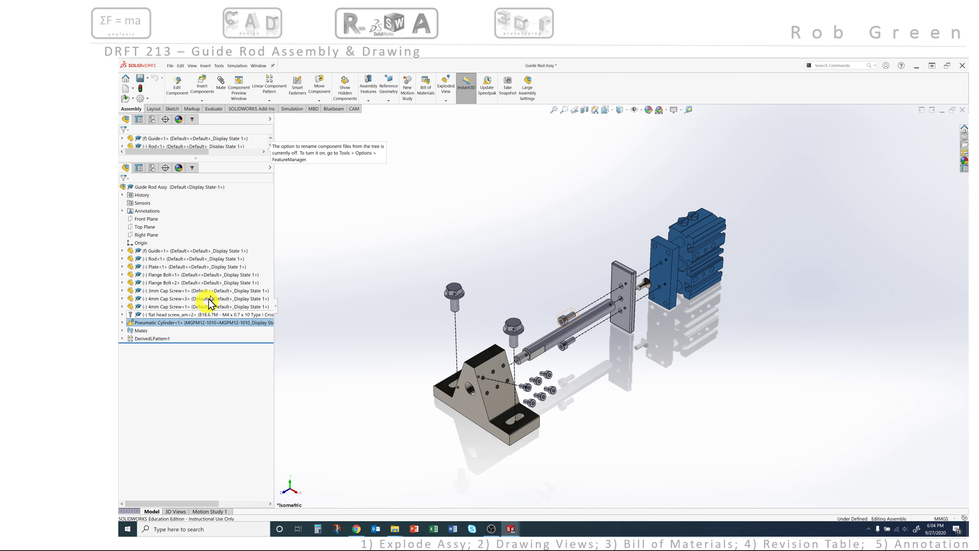
pyautogui.click(140, 78)
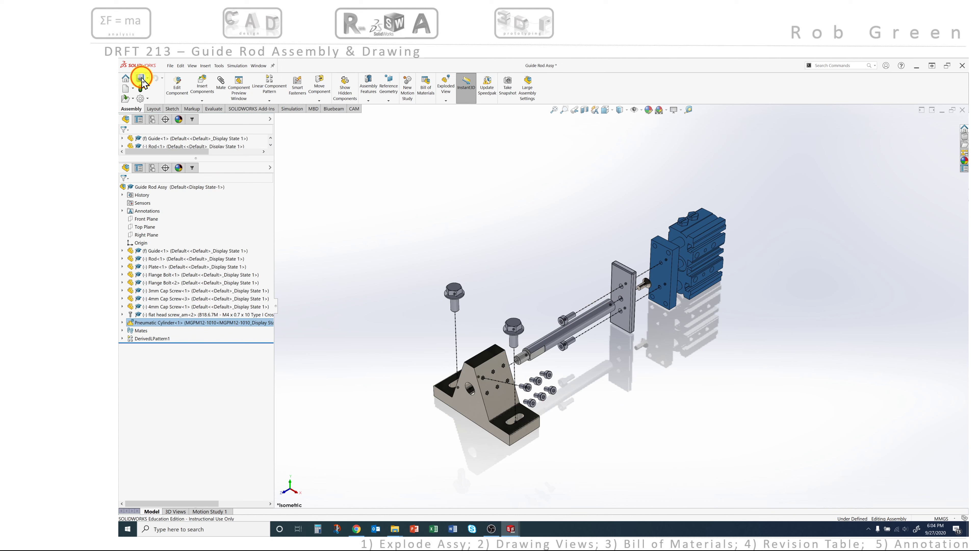
pyautogui.click(323, 313)
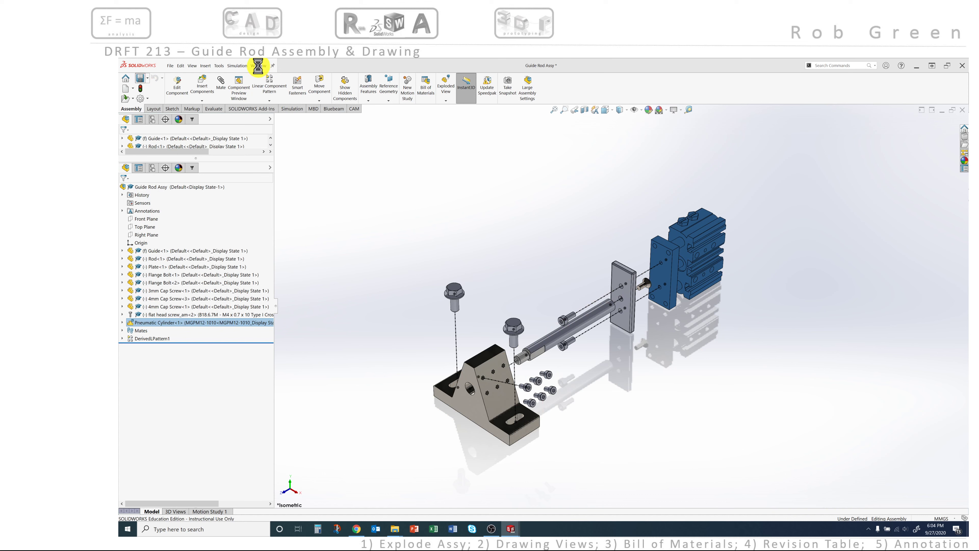
# Return to the Guide Rod Assy drawing sheet and rebuild it to update the bill of materials.
pyautogui.click(259, 66)
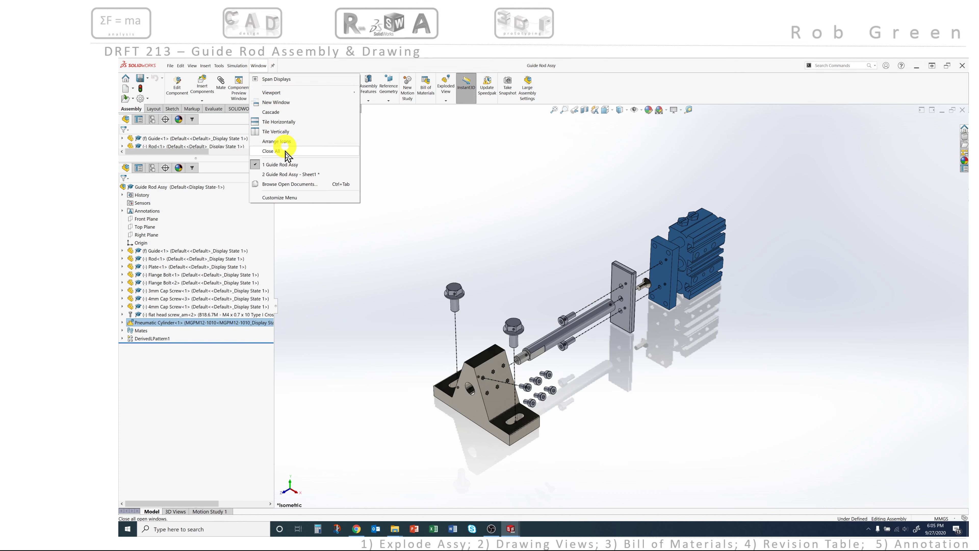
pyautogui.click(284, 174)
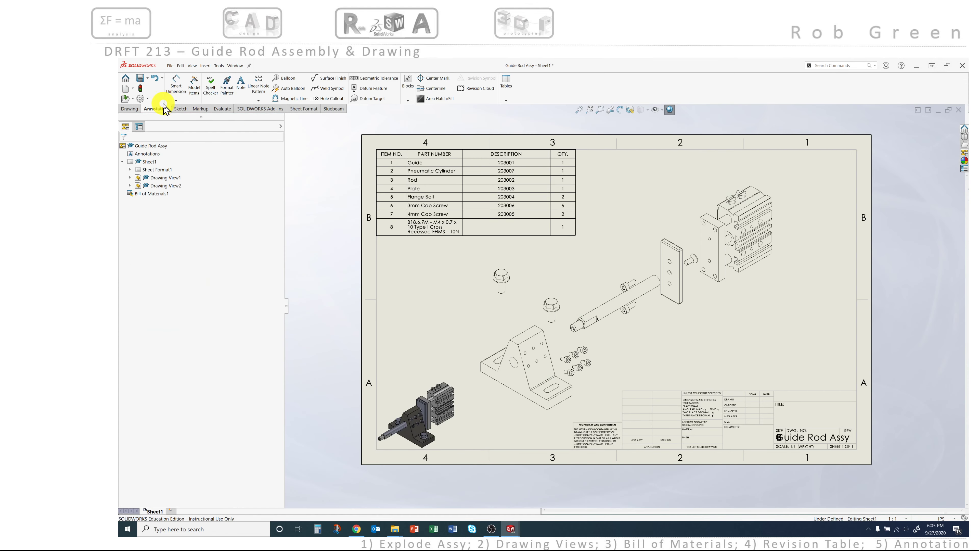
pyautogui.click(141, 89)
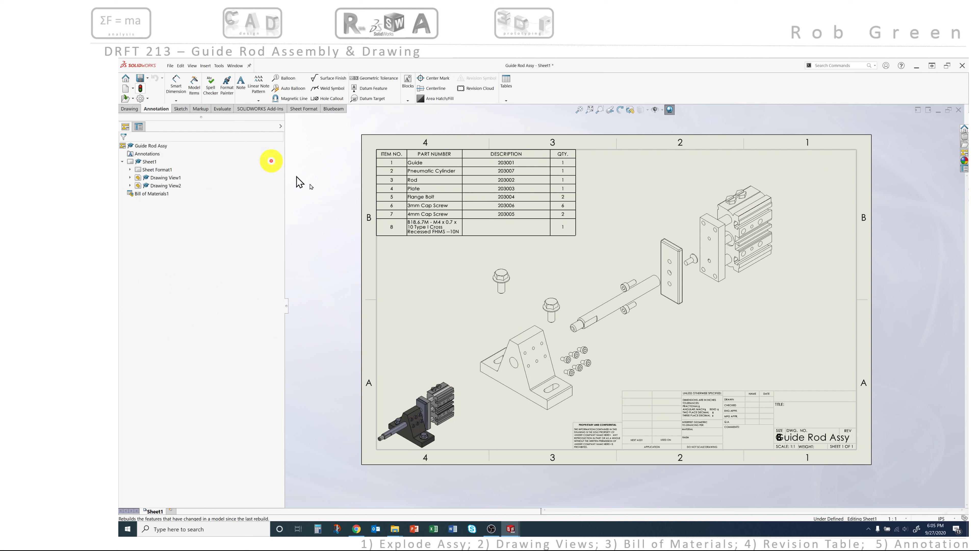
pyautogui.click(432, 174)
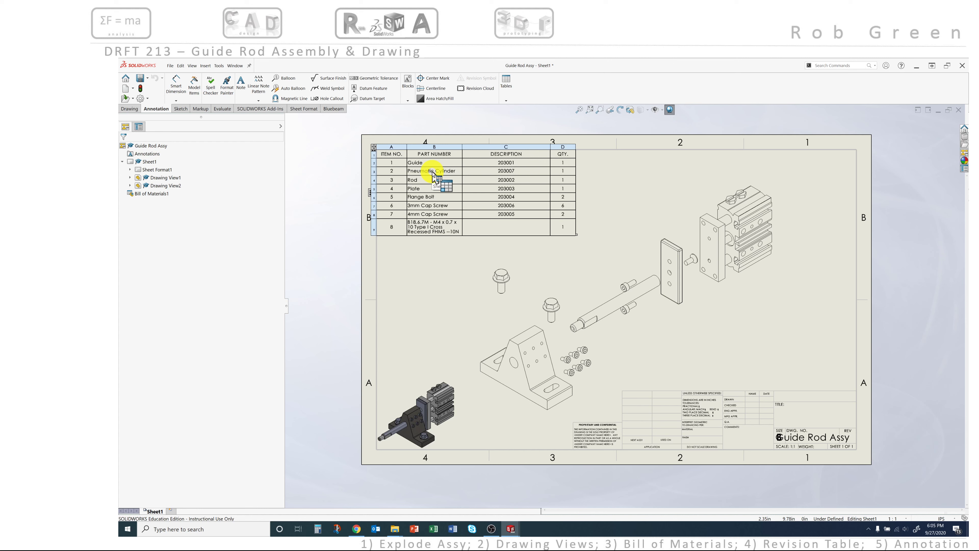
pyautogui.press('Escape')
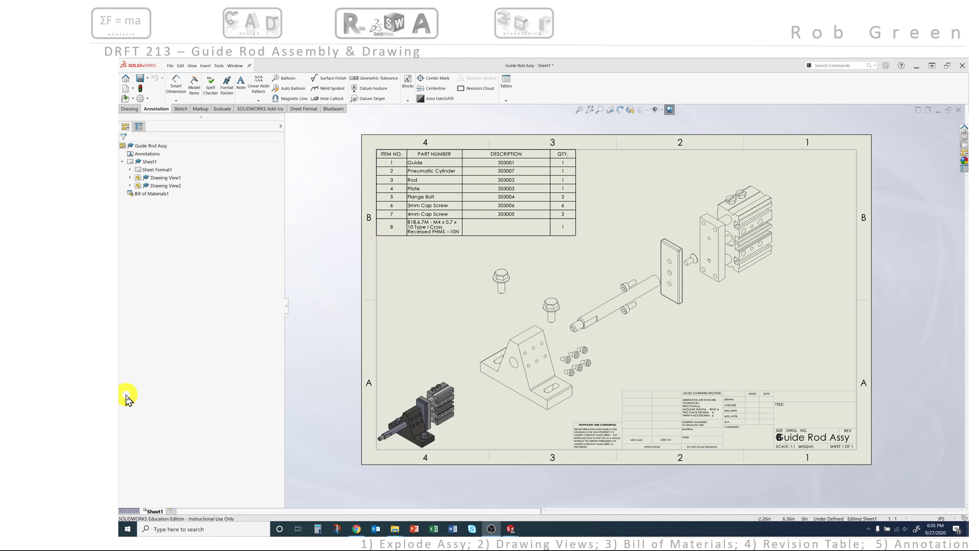
# Set the bill of materials type to Indented.
pyautogui.click(452, 226)
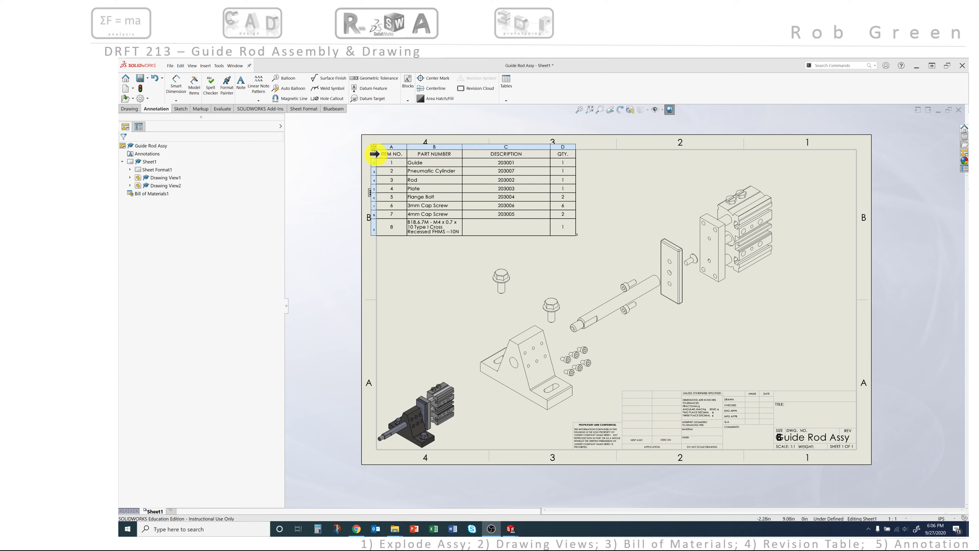
pyautogui.click(374, 147)
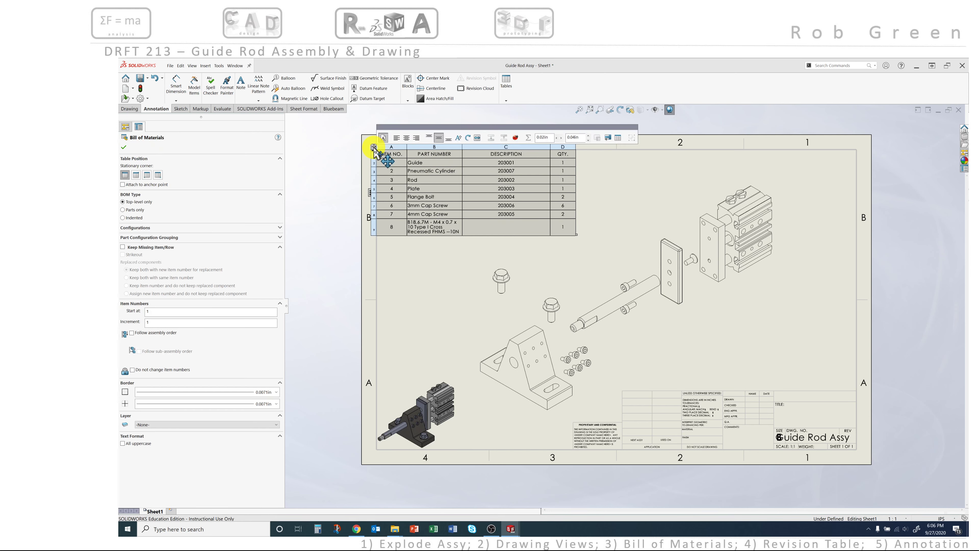
pyautogui.click(123, 149)
pyautogui.click(374, 148)
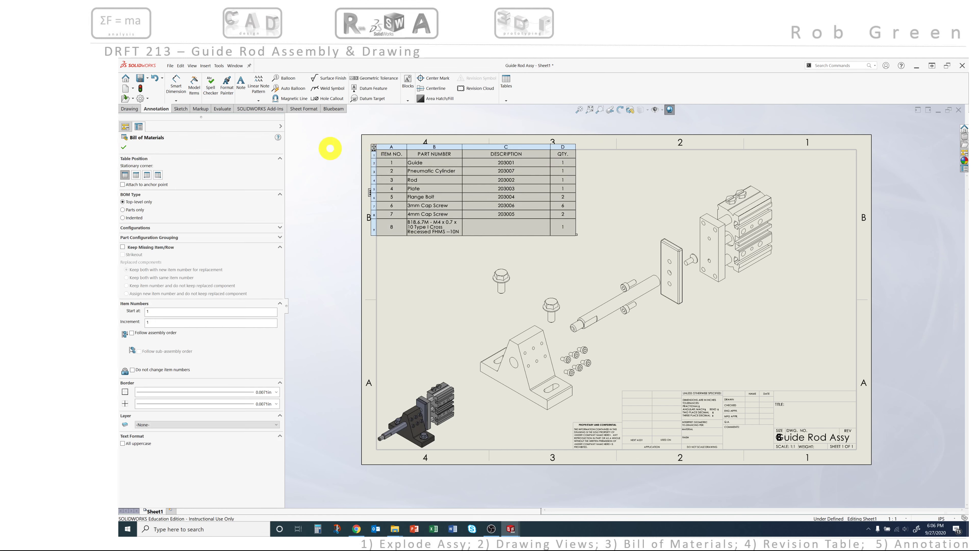
pyautogui.click(122, 218)
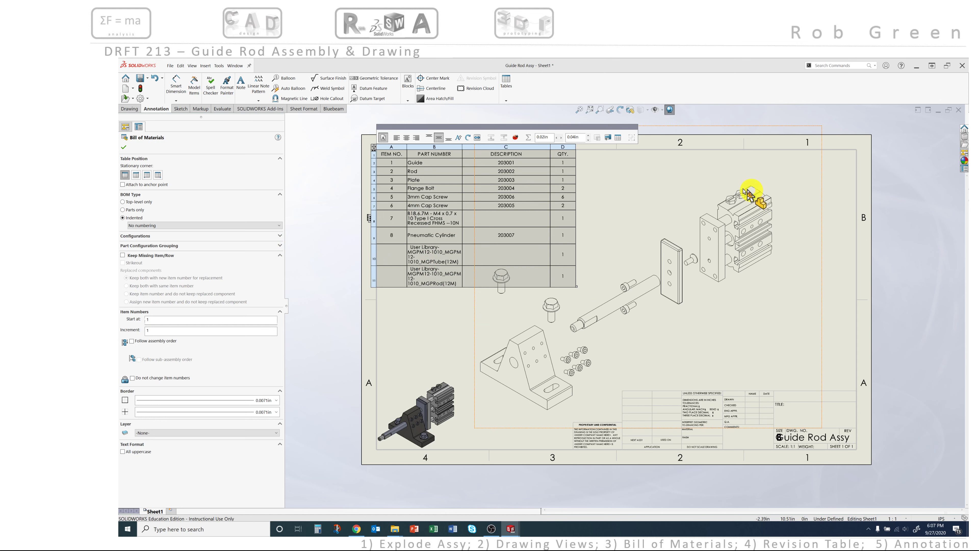
pyautogui.click(124, 148)
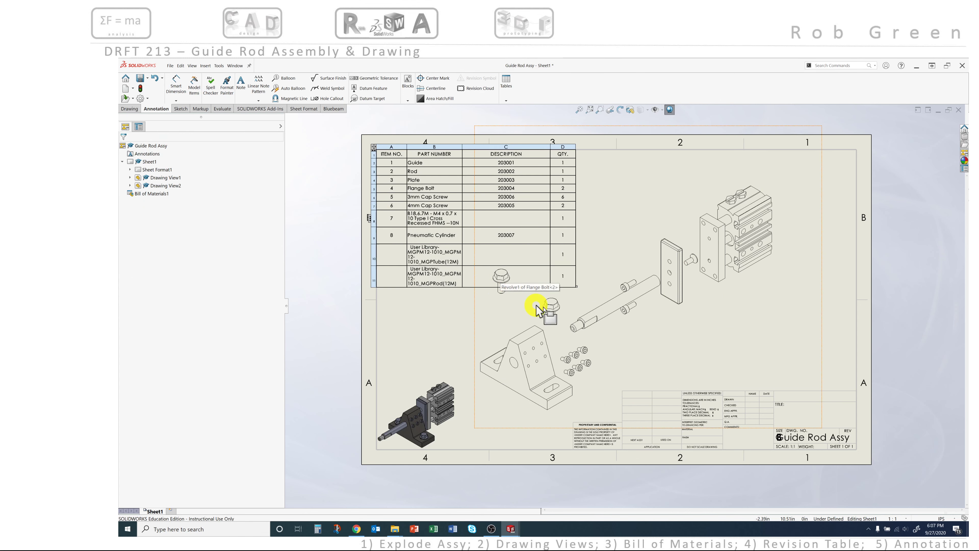
pyautogui.click(502, 280)
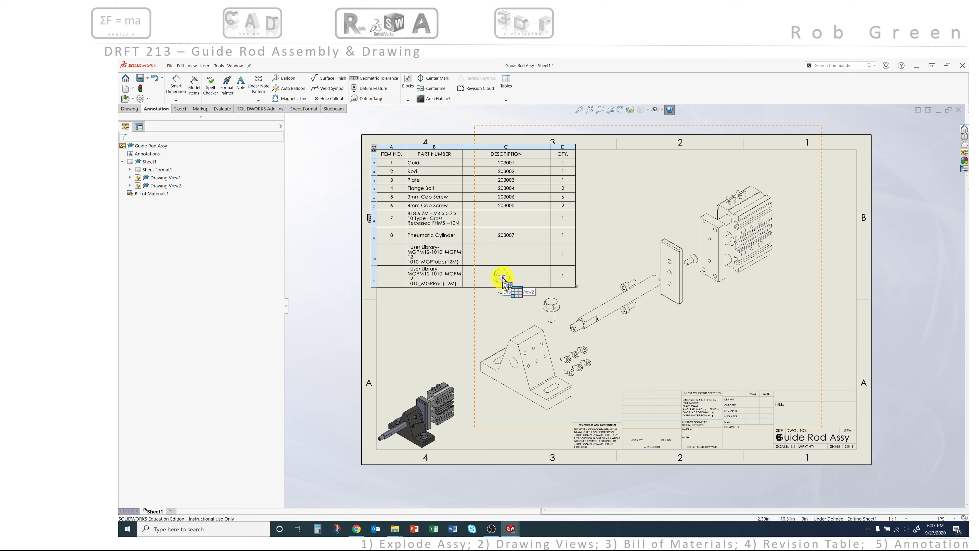
pyautogui.moveTo(502, 279); pyautogui.dragTo(629, 326)
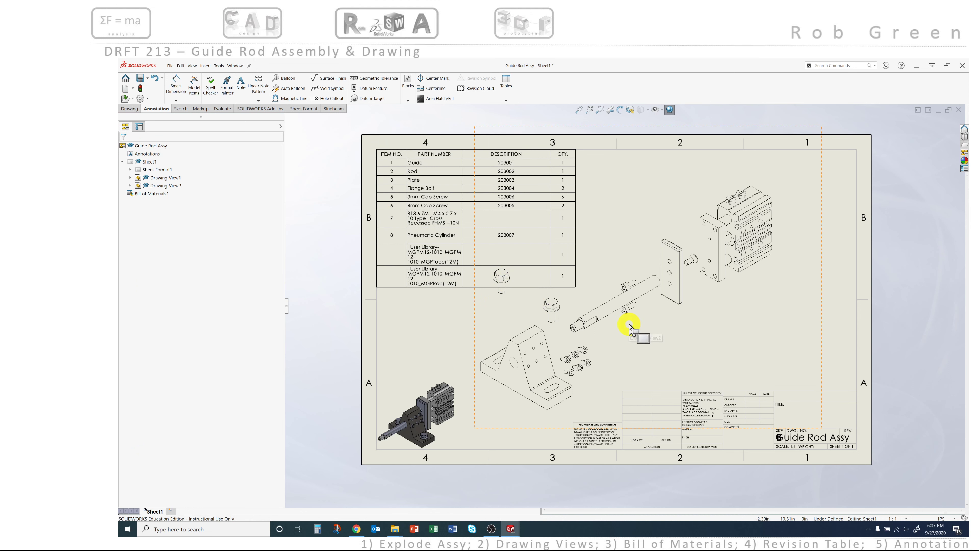
# Try to set the height of the item 7 flat head screw row in the bill of materials to 0.3 in.
pyautogui.click(400, 257)
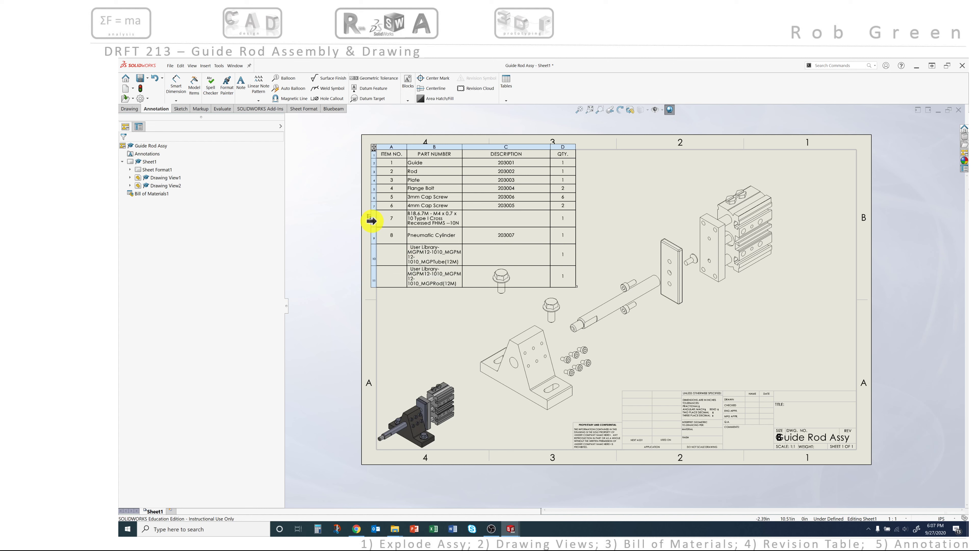
pyautogui.moveTo(370, 219)
pyautogui.mouseDown()
pyautogui.moveTo(374, 277)
pyautogui.moveTo(372, 217)
pyautogui.mouseUp()
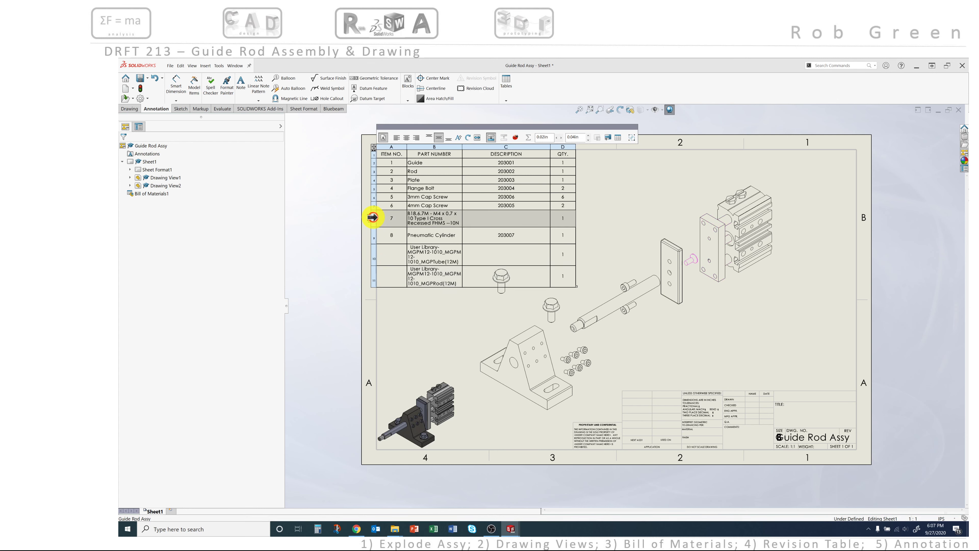
pyautogui.rightClick(372, 217)
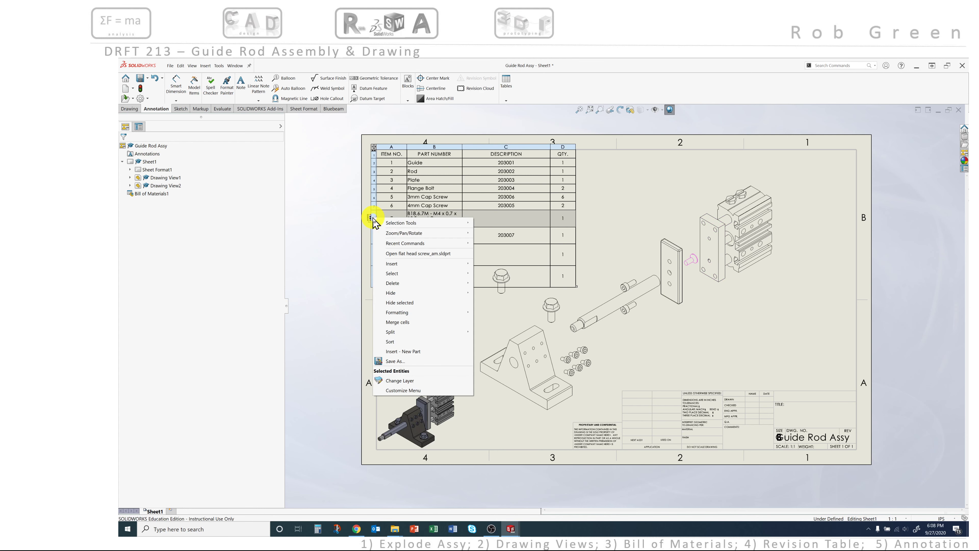
pyautogui.moveTo(414, 313)
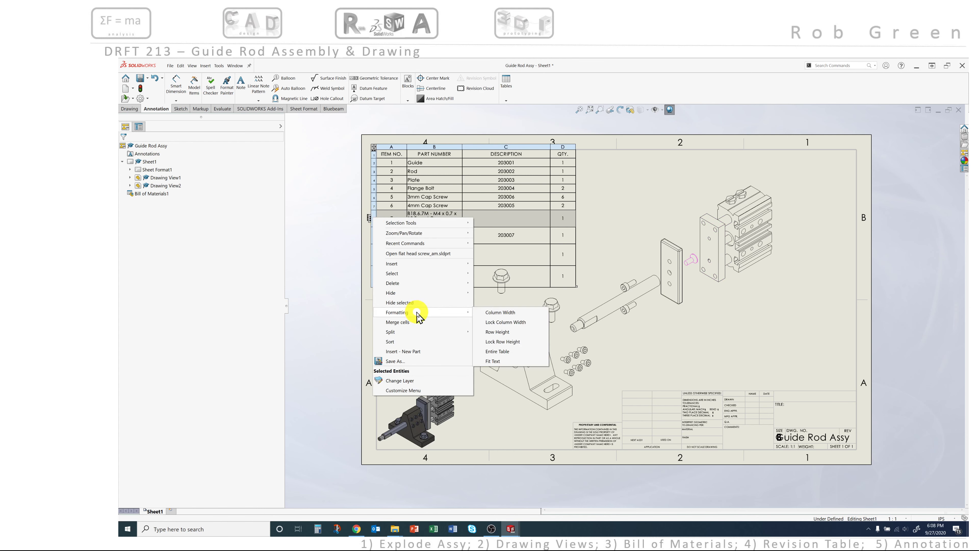
pyautogui.click(515, 332)
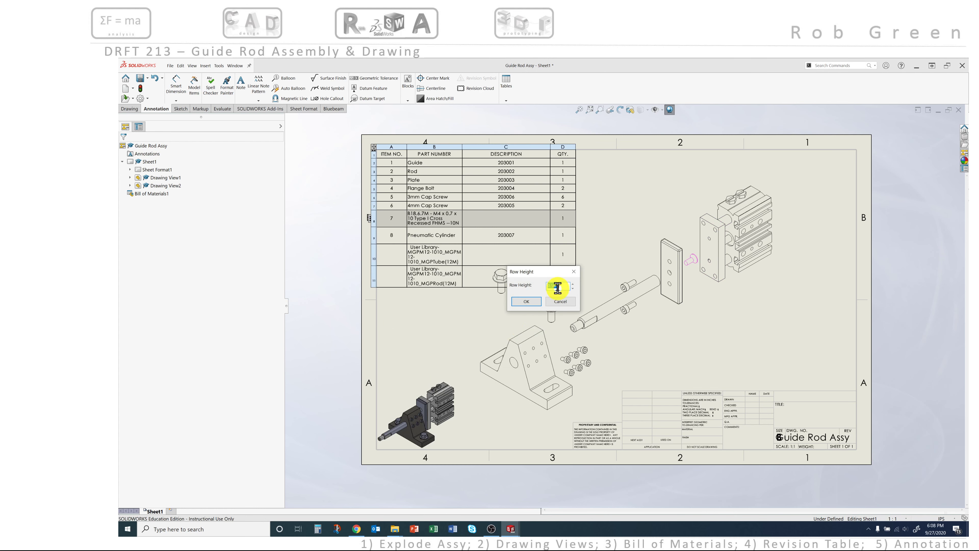
pyautogui.moveTo(559, 285); pyautogui.dragTo(540, 291)
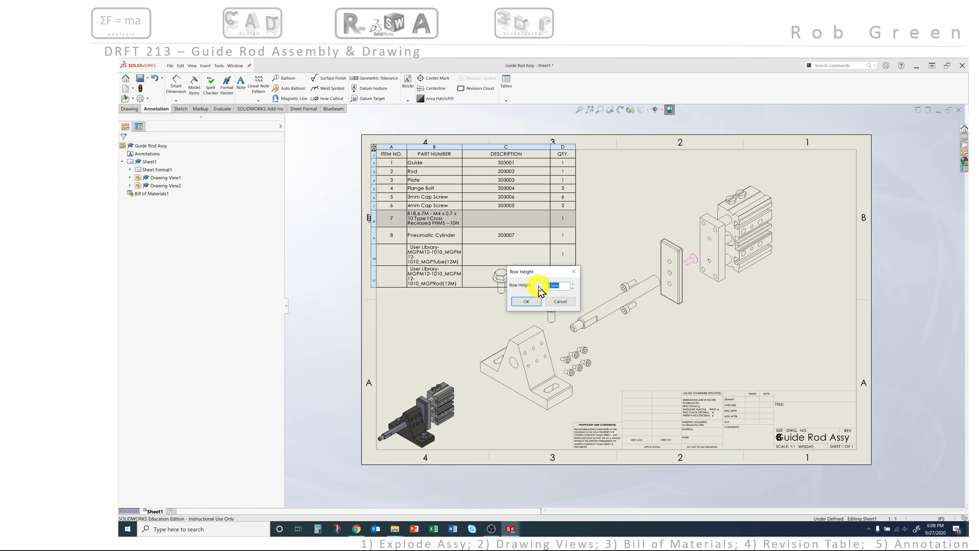
pyautogui.press('Return')
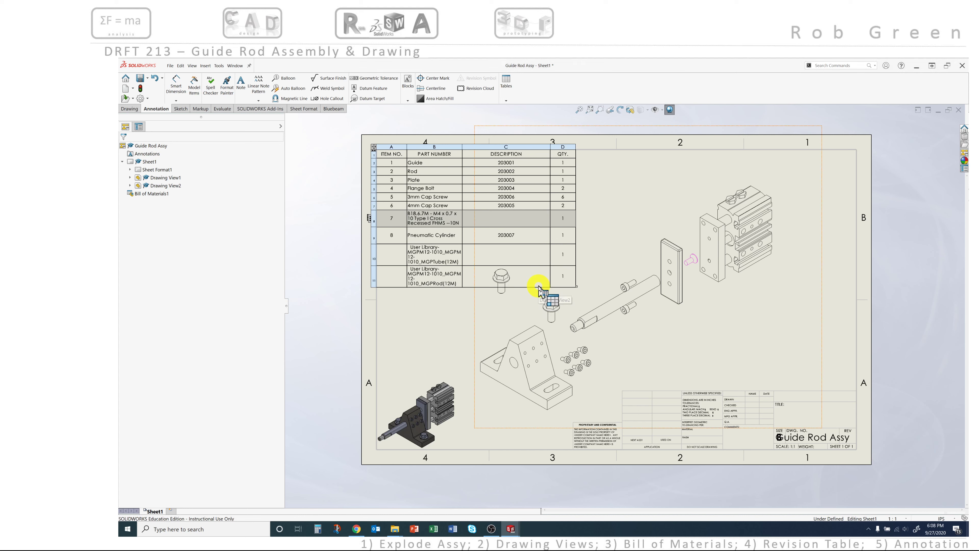
pyautogui.rightClick(370, 219)
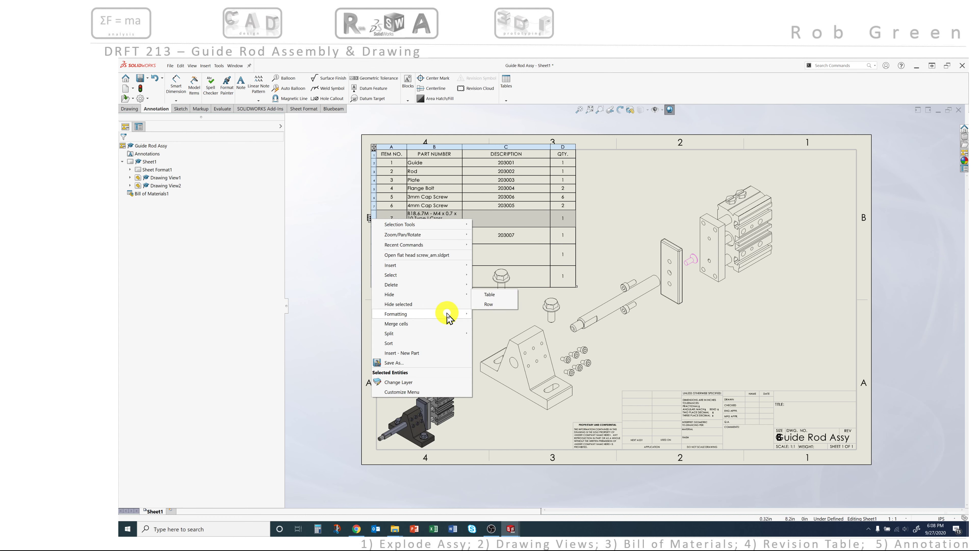
pyautogui.moveTo(447, 316)
pyautogui.click(502, 334)
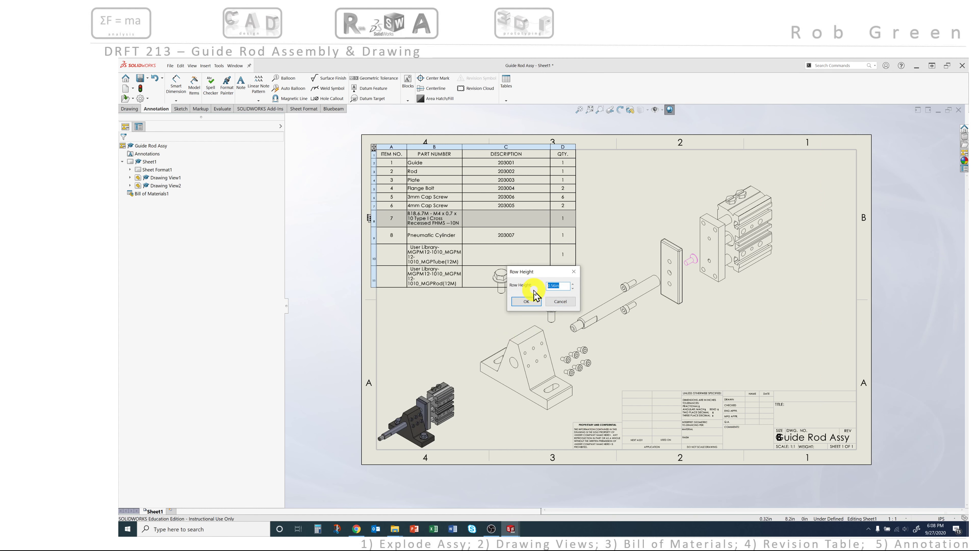
pyautogui.write('.3')
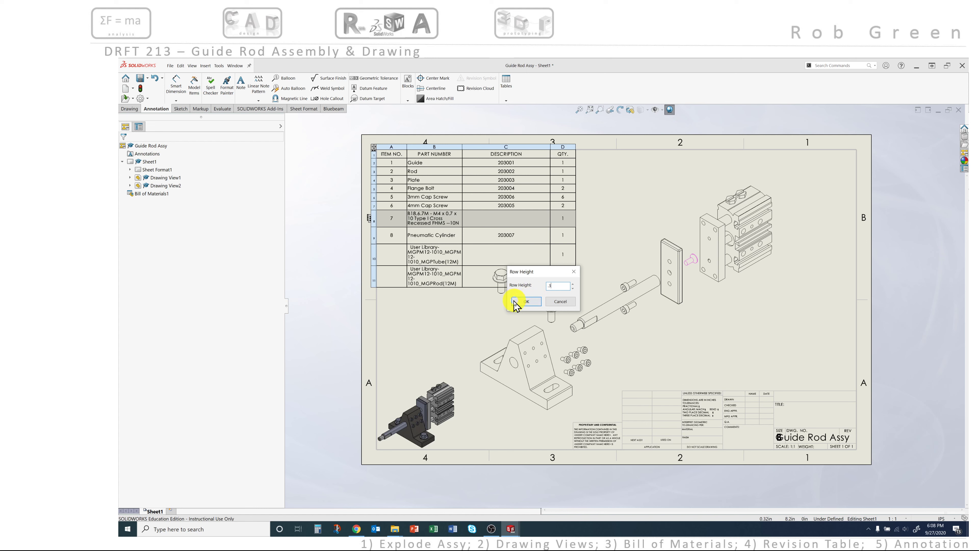
pyautogui.click(525, 301)
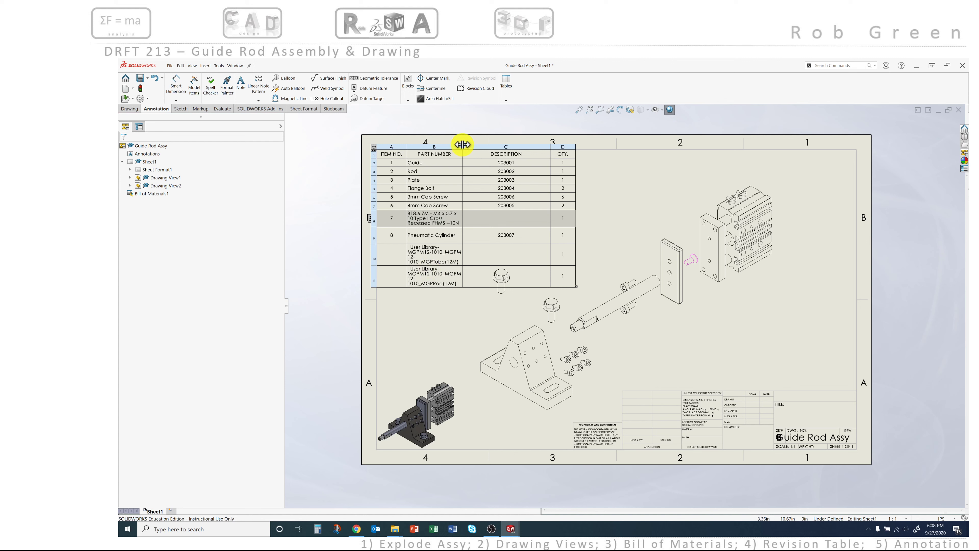
# Widen the Part Number column of the bill of materials and narrow its Description column.
pyautogui.moveTo(462, 144); pyautogui.dragTo(491, 150)
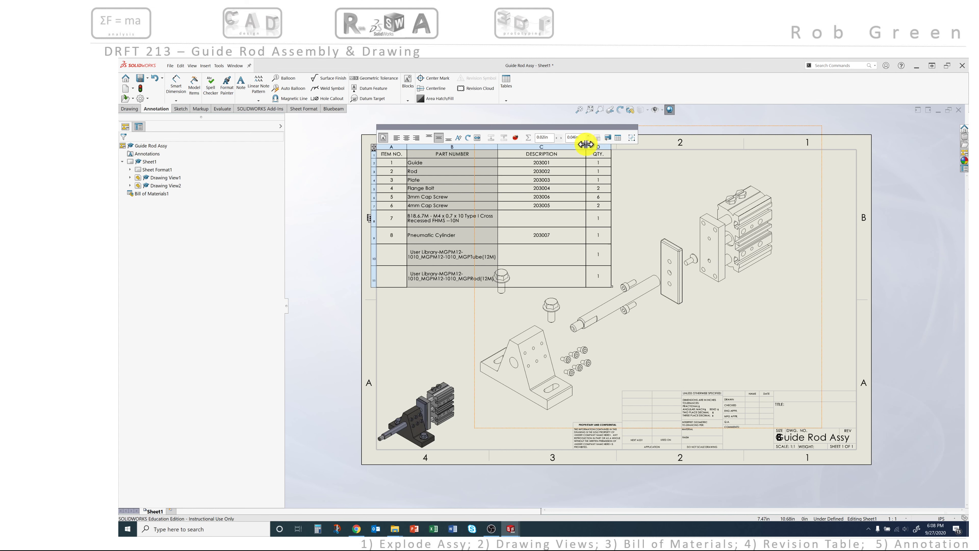
pyautogui.moveTo(585, 144); pyautogui.dragTo(541, 149)
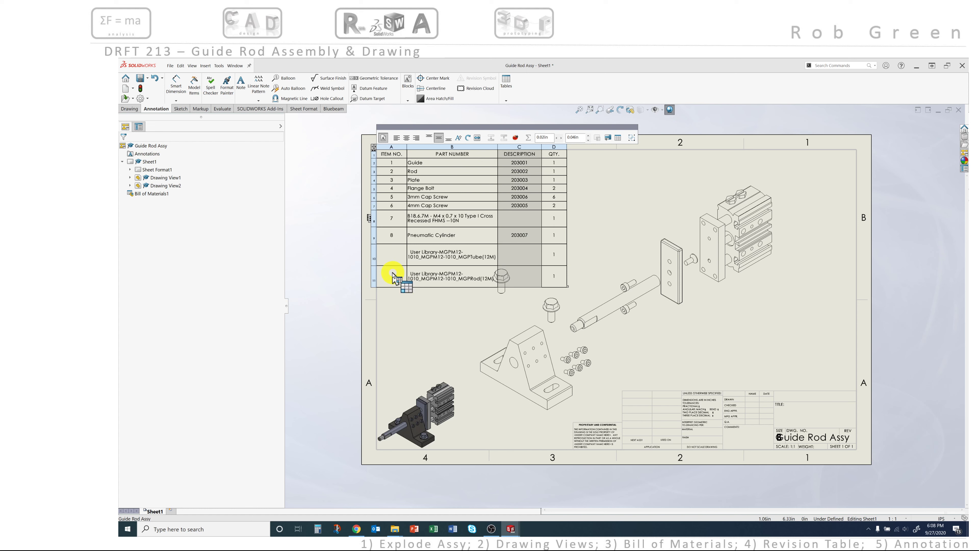
# Set the height of the item 7 screw row to 0.4 in and reduce the Pneumatic Cylinder row to match.
pyautogui.rightClick(372, 219)
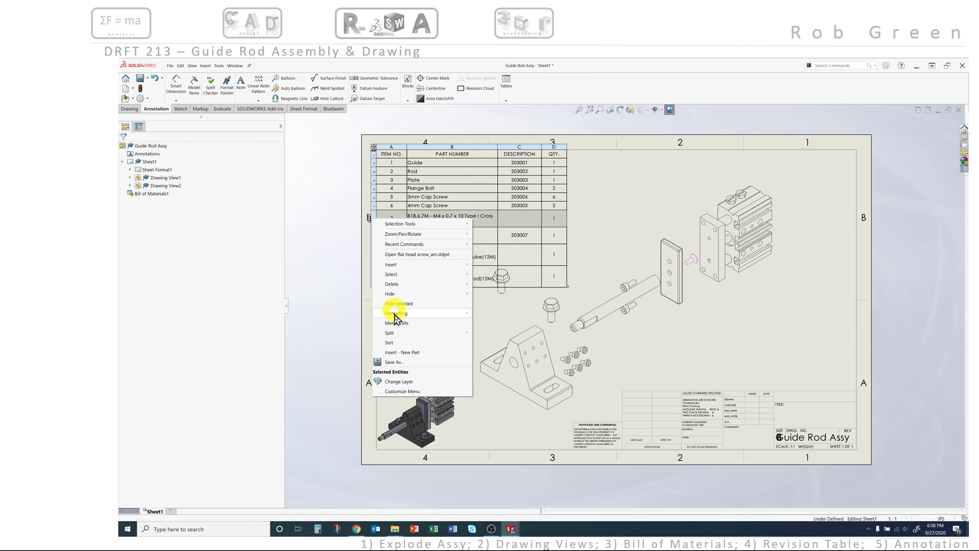
pyautogui.moveTo(428, 313)
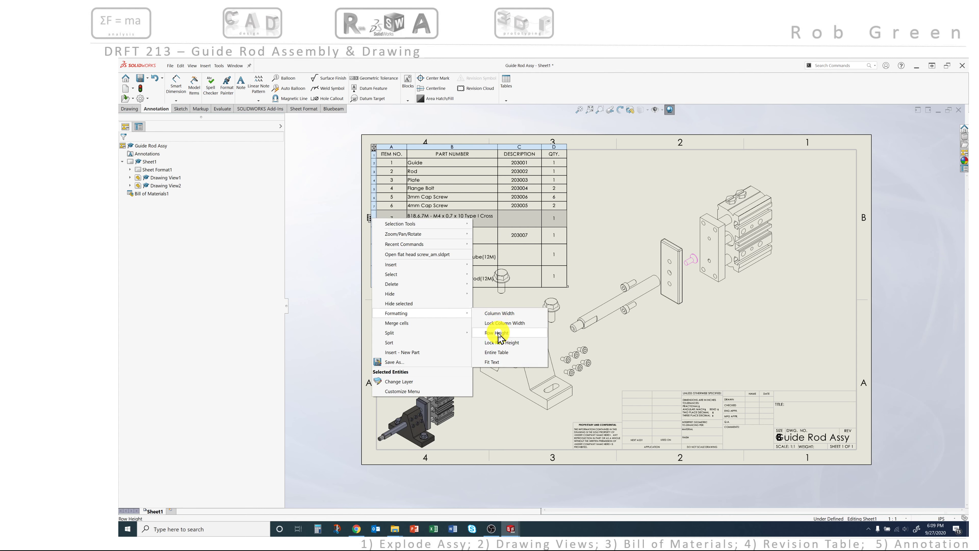
pyautogui.click(498, 333)
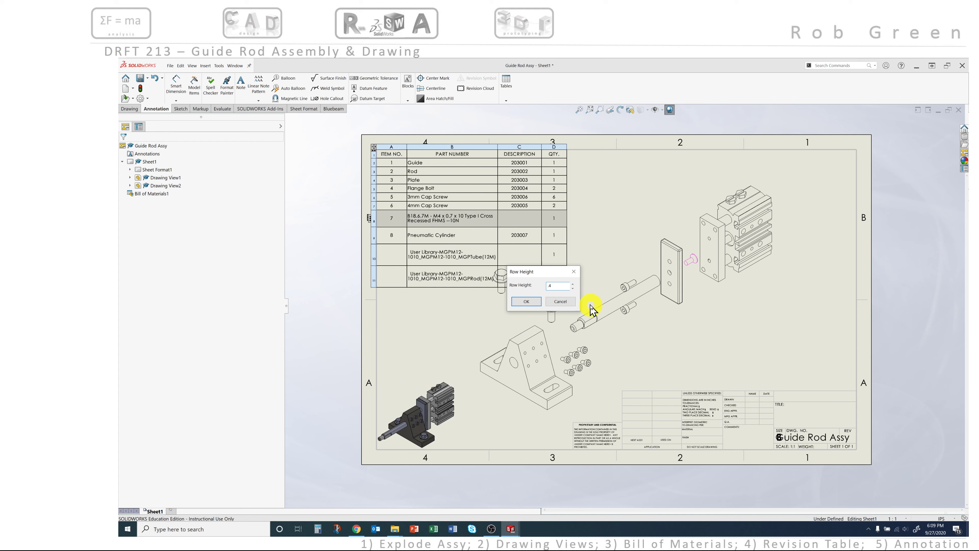
pyautogui.click(526, 301)
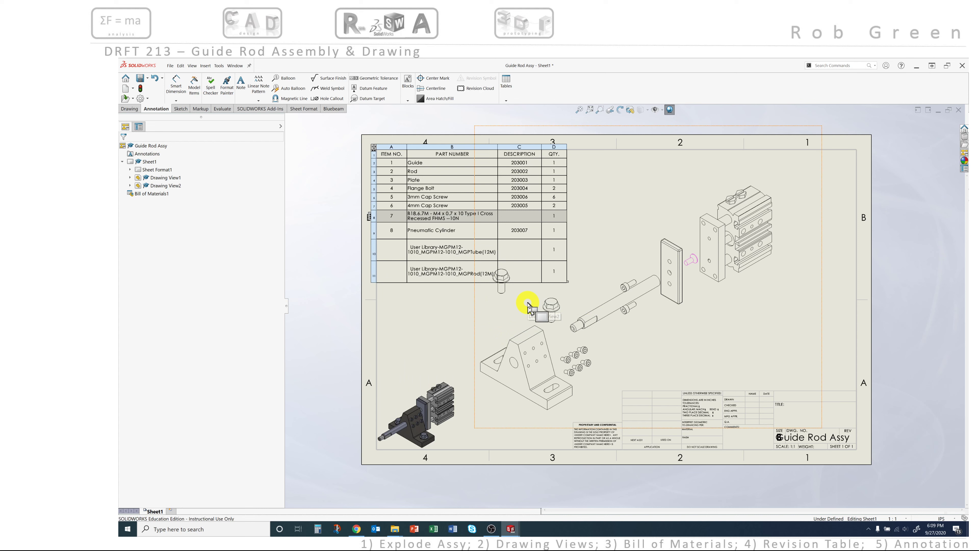
pyautogui.rightClick(371, 229)
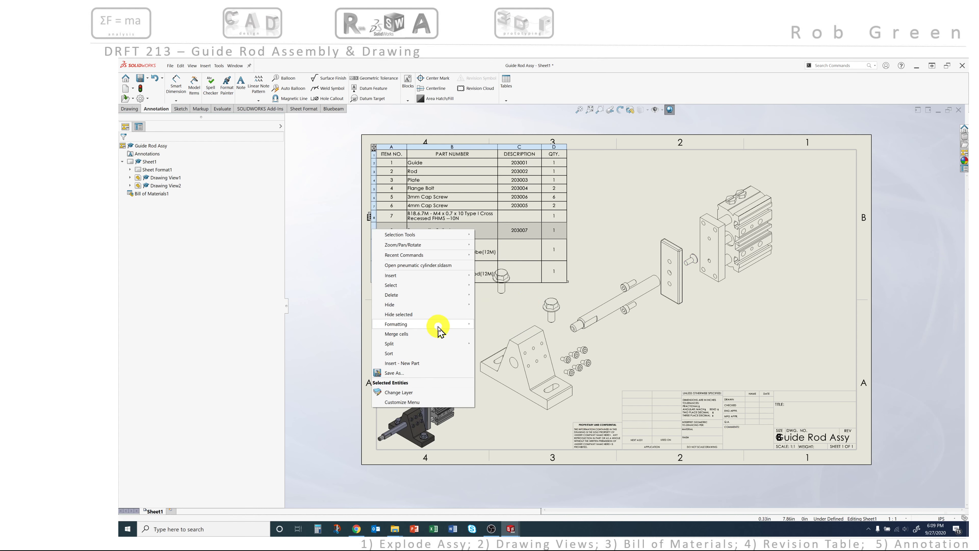
pyautogui.moveTo(436, 324)
pyautogui.click(501, 344)
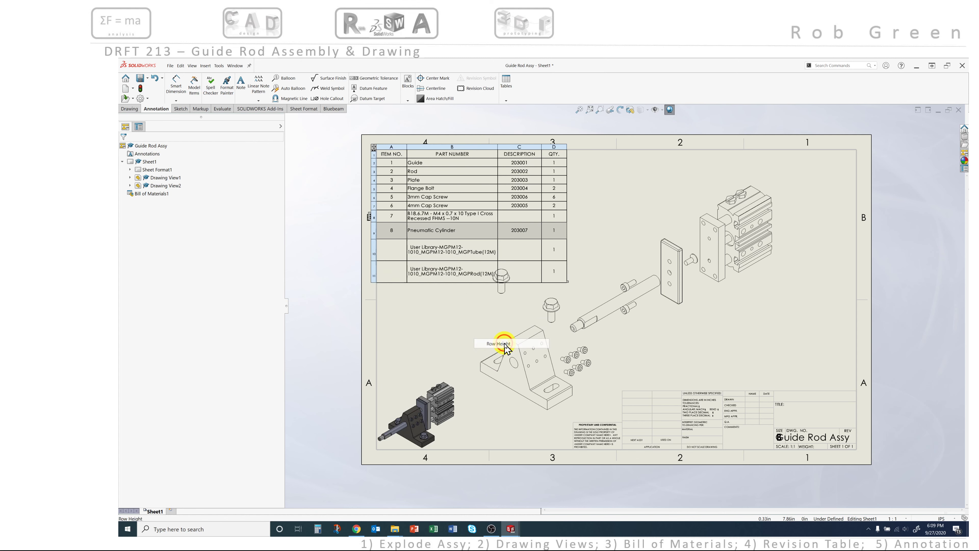
pyautogui.press('Return')
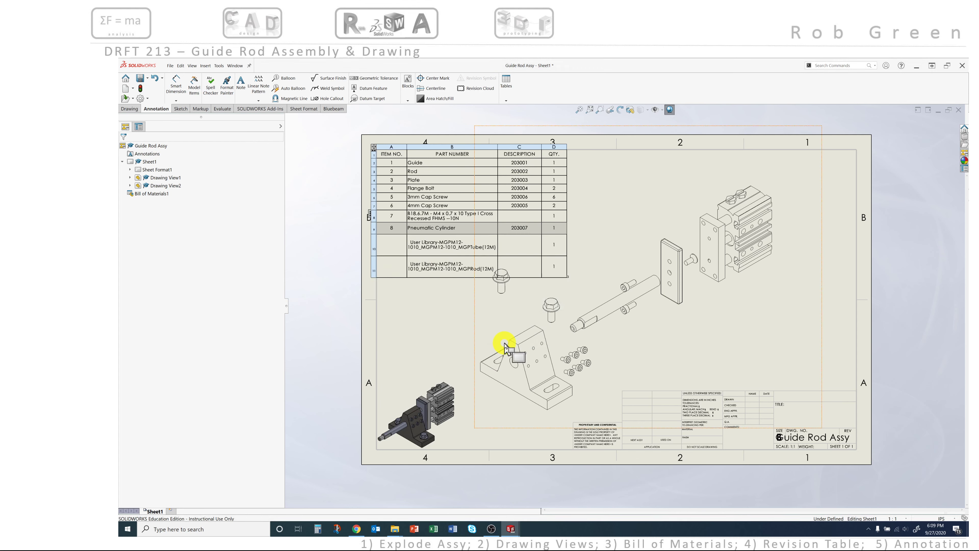
# Set the height of the MGPTube and MGPRod rows under the Pneumatic Cylinder to 0.4 in each and deselect the table.
pyautogui.rightClick(370, 244)
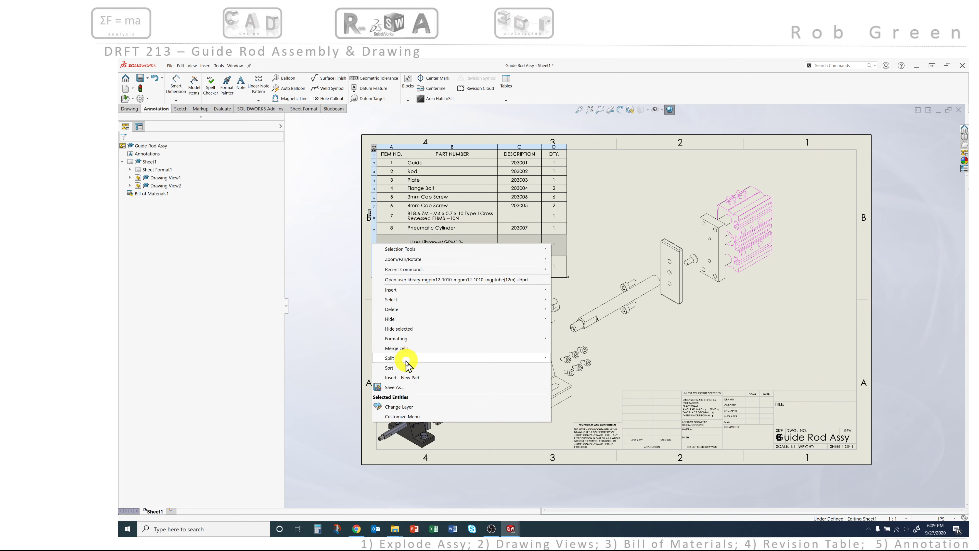
pyautogui.moveTo(407, 341)
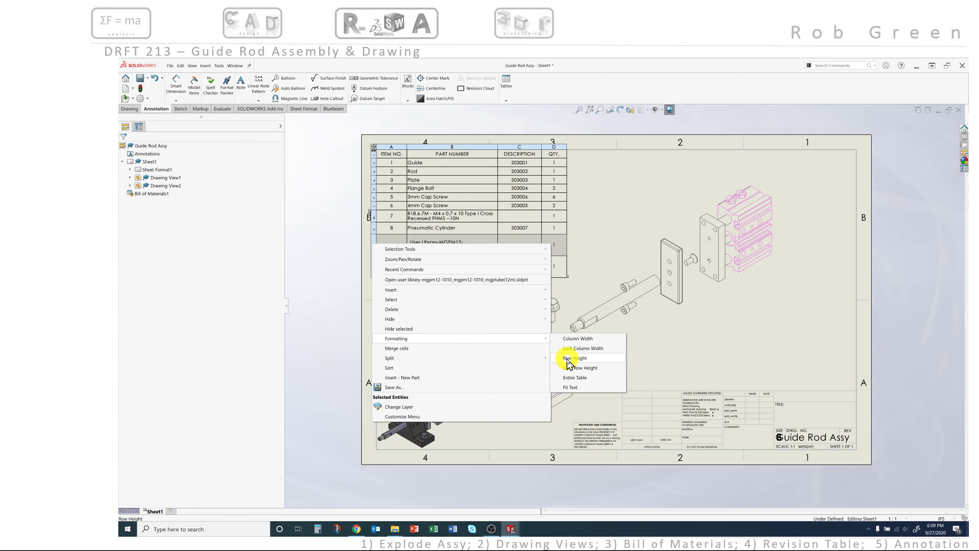
pyautogui.click(572, 358)
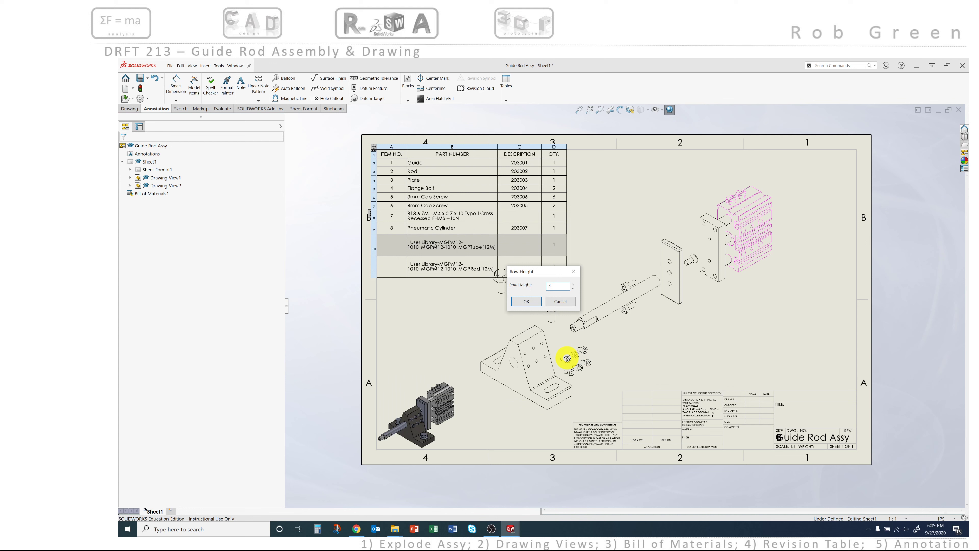
pyautogui.press('Return')
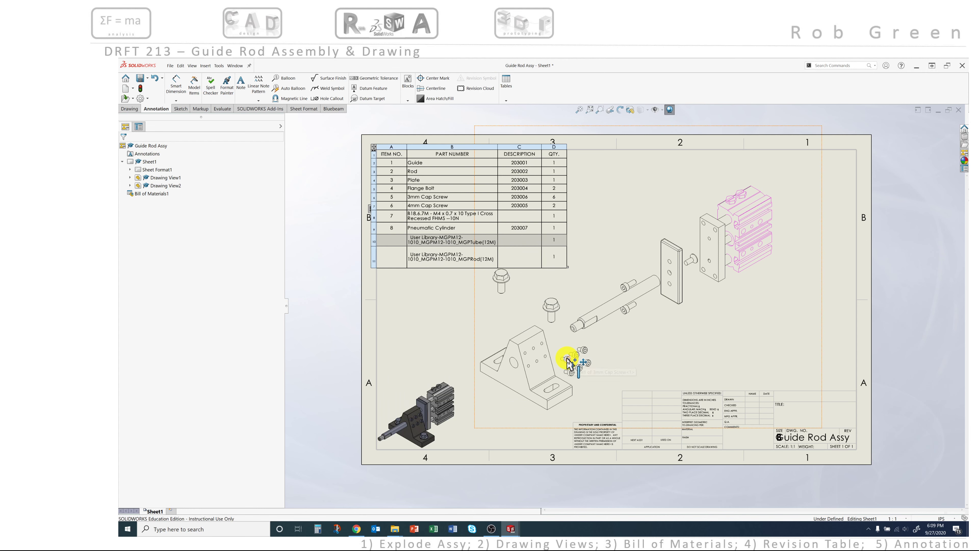
pyautogui.click(373, 256)
pyautogui.rightClick(373, 256)
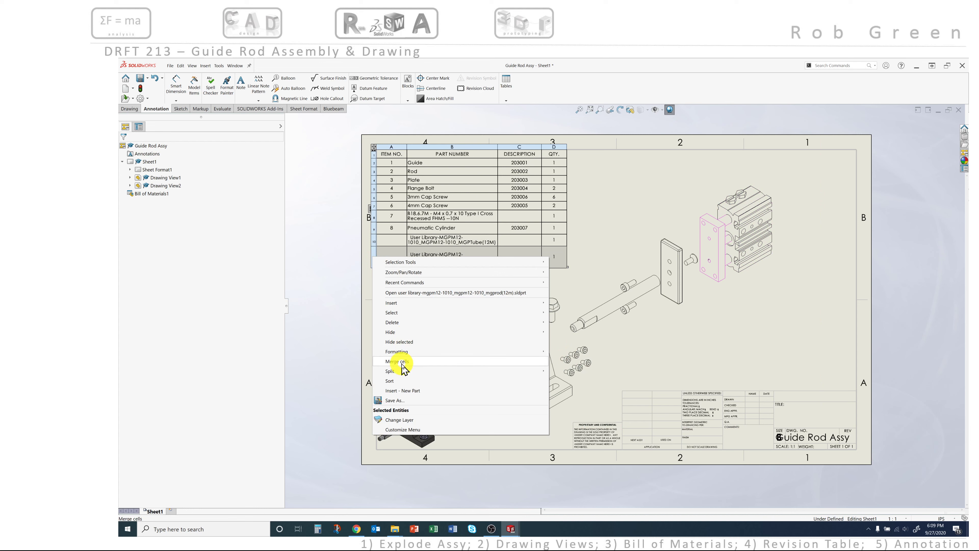
pyautogui.moveTo(517, 353)
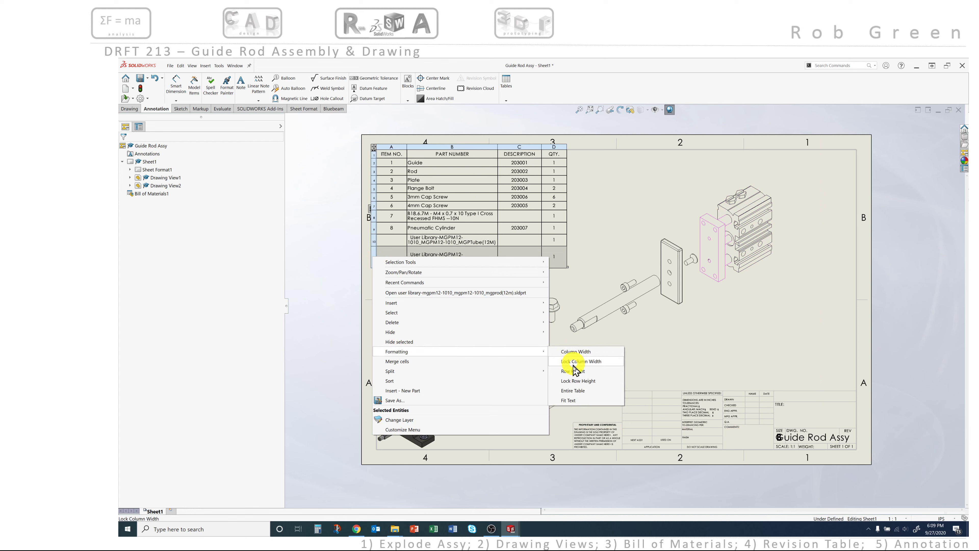
pyautogui.click(574, 369)
pyautogui.write('.')
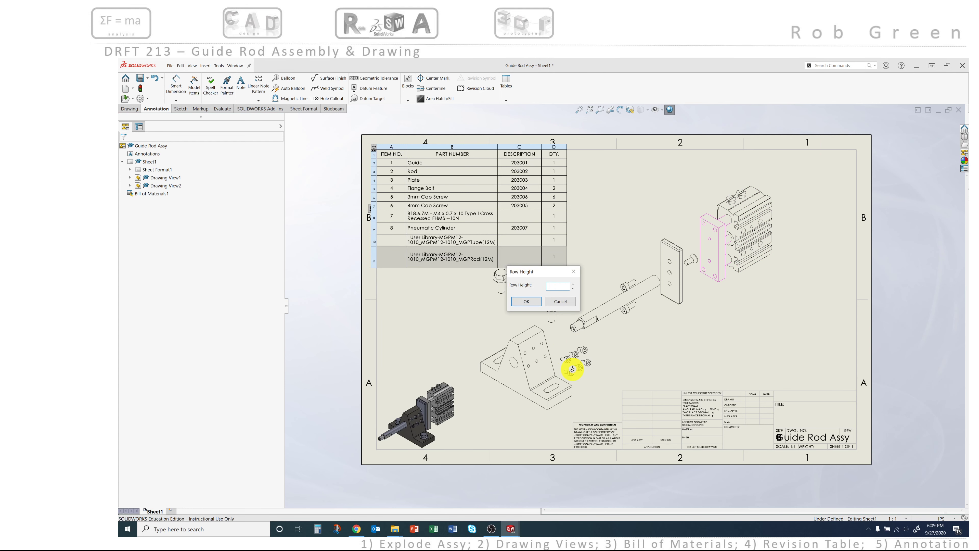
pyautogui.write('4')
pyautogui.press('Return')
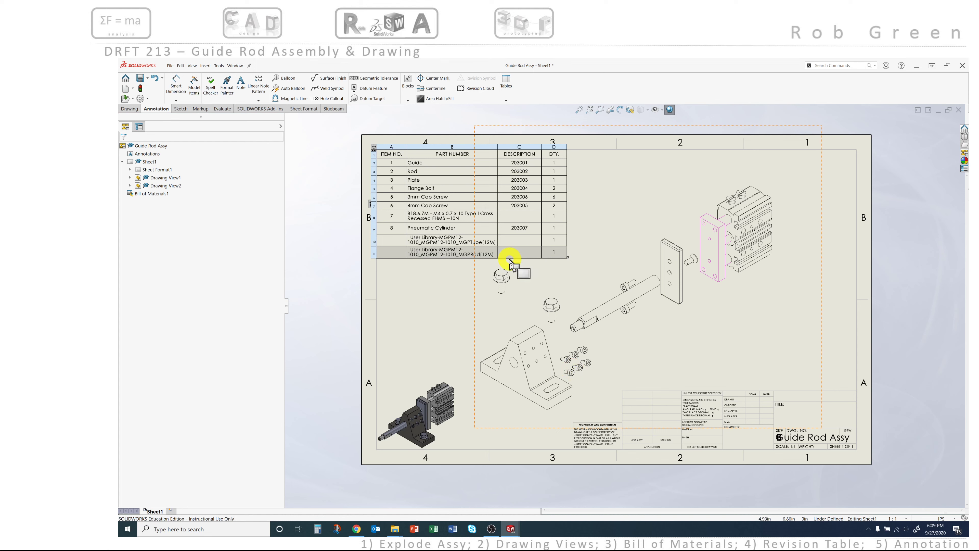
pyautogui.click(874, 331)
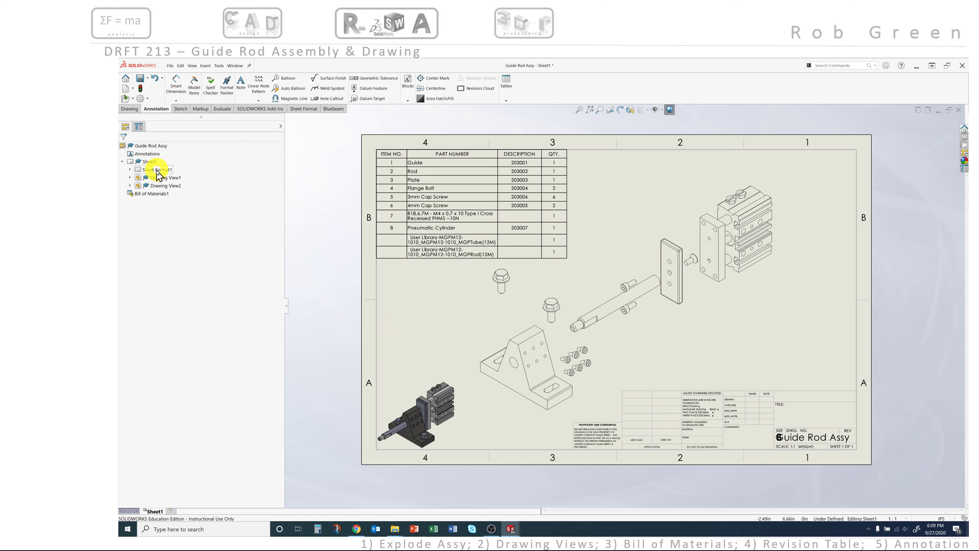
# Review the standard sheet size options in the sheet format's properties.
pyautogui.rightClick(157, 173)
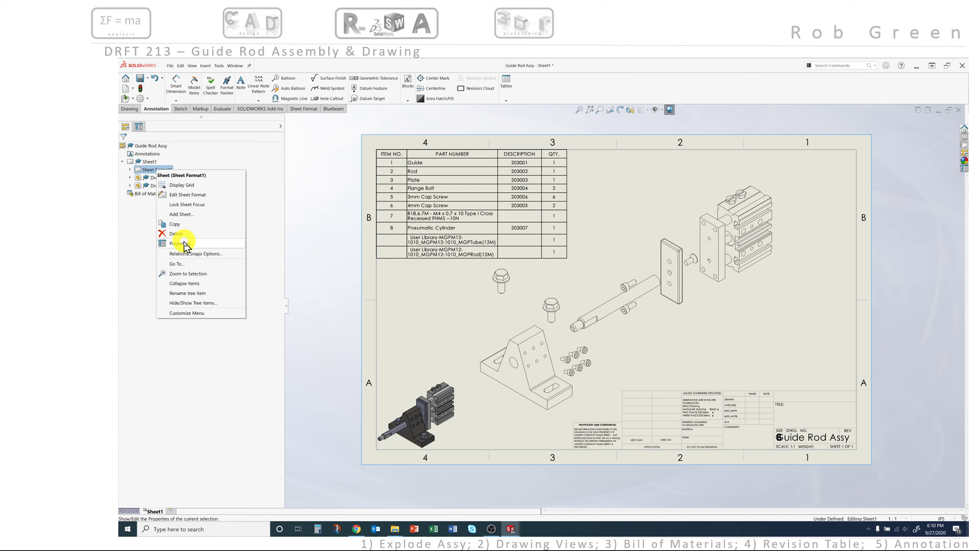
pyautogui.click(184, 244)
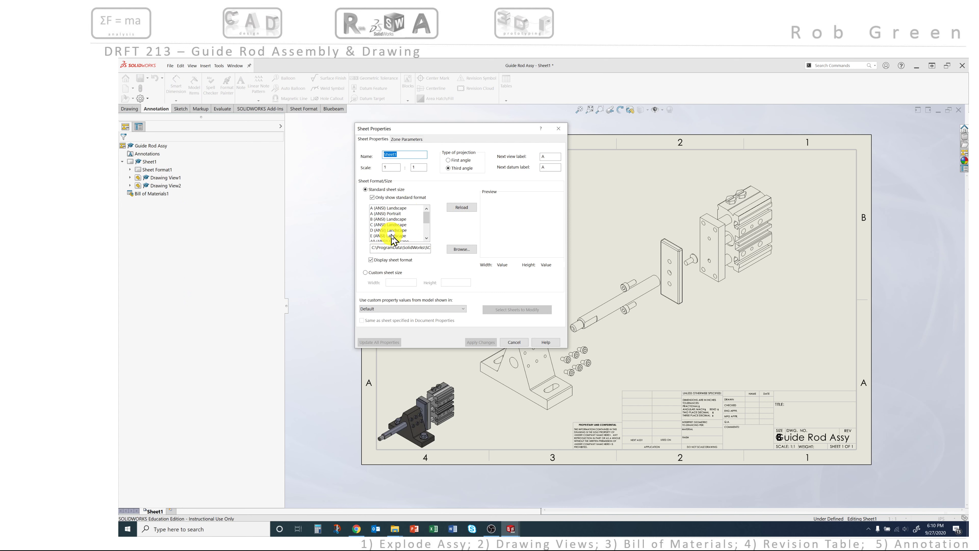
pyautogui.click(514, 343)
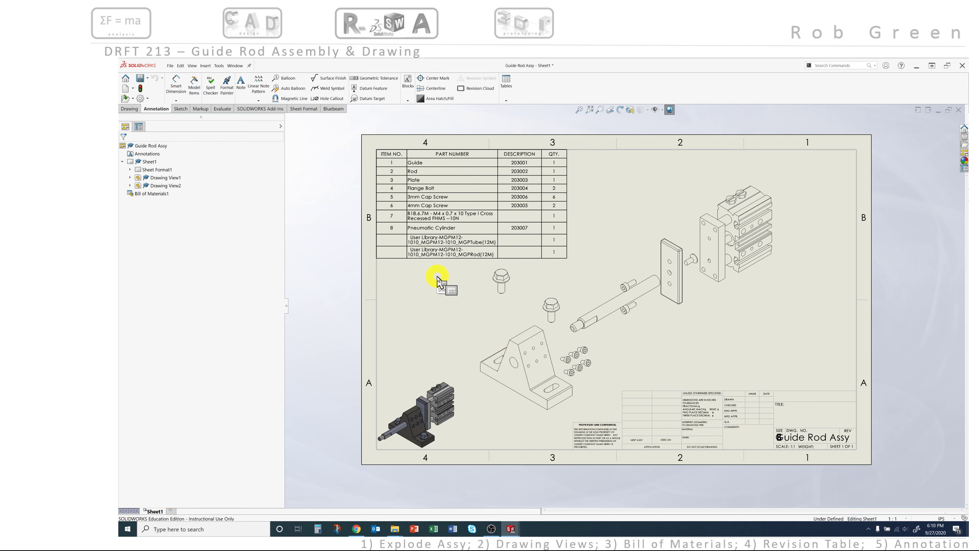
# Rename the PART NUMBER column heading of the bill of materials to DESCRIPTION.
pyautogui.click(444, 251)
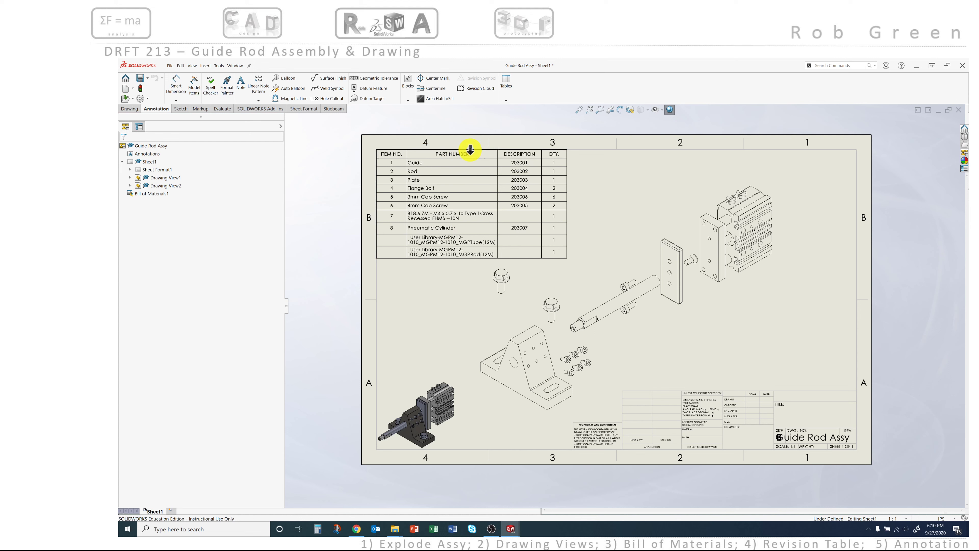
pyautogui.click(473, 152)
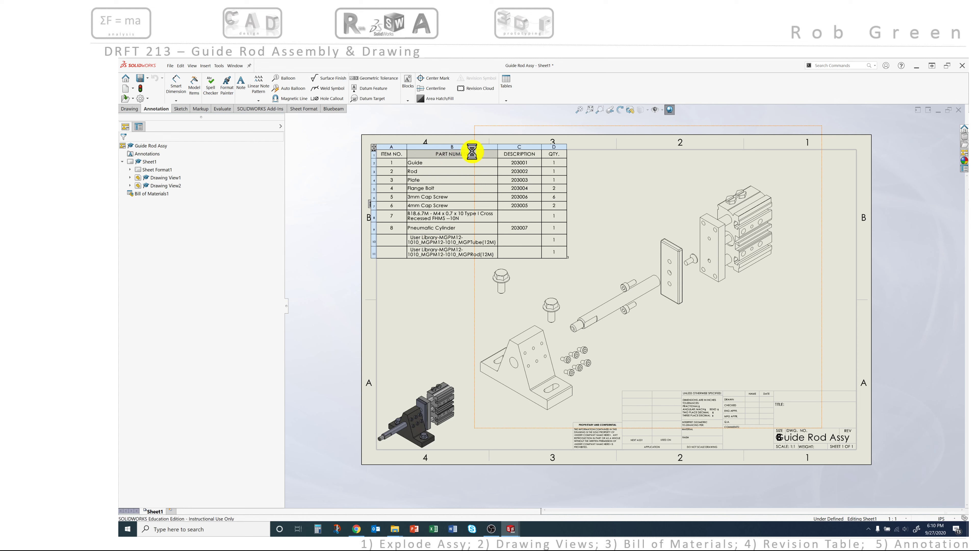
pyautogui.doubleClick(472, 152)
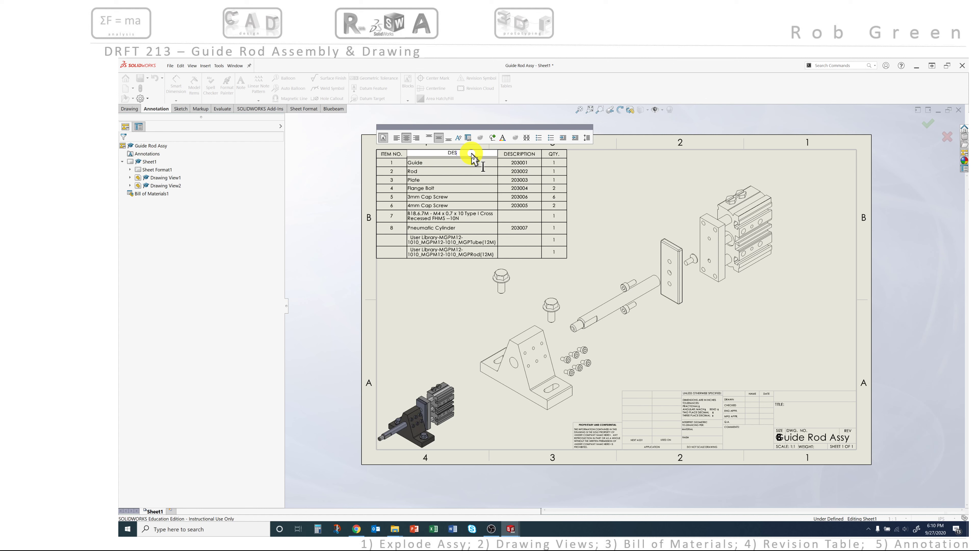
pyautogui.write('DESCRIPTION')
# Rename the original DESCRIPTION heading above the 203001-series numbers to PART NUMBER and finish editing the table.
pyautogui.click(521, 157)
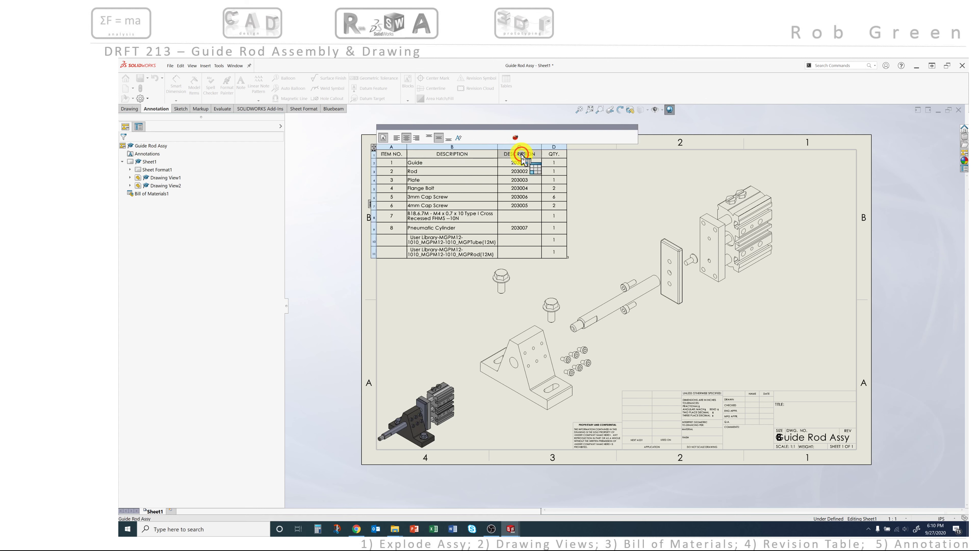
pyautogui.doubleClick(521, 154)
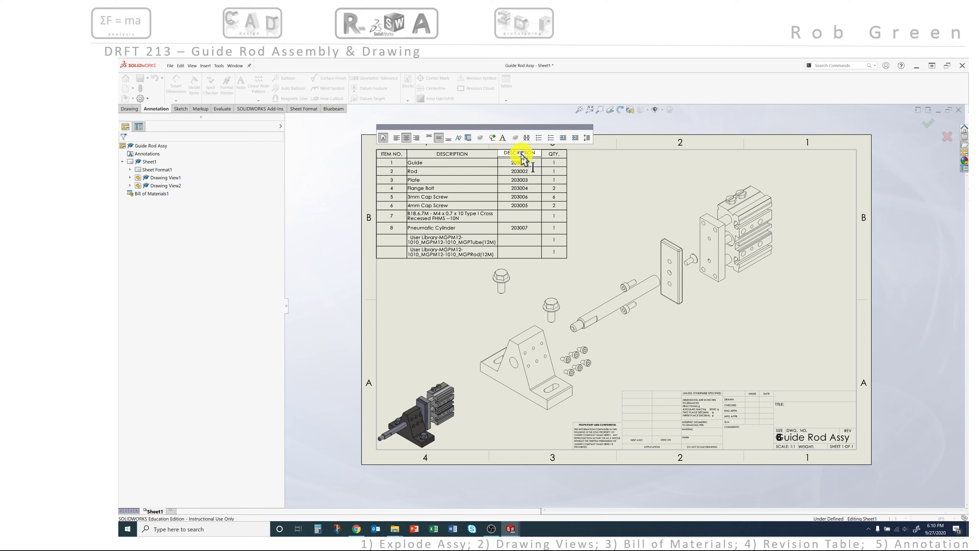
pyautogui.moveTo(538, 154); pyautogui.dragTo(478, 157)
pyautogui.write('PART NUMBER')
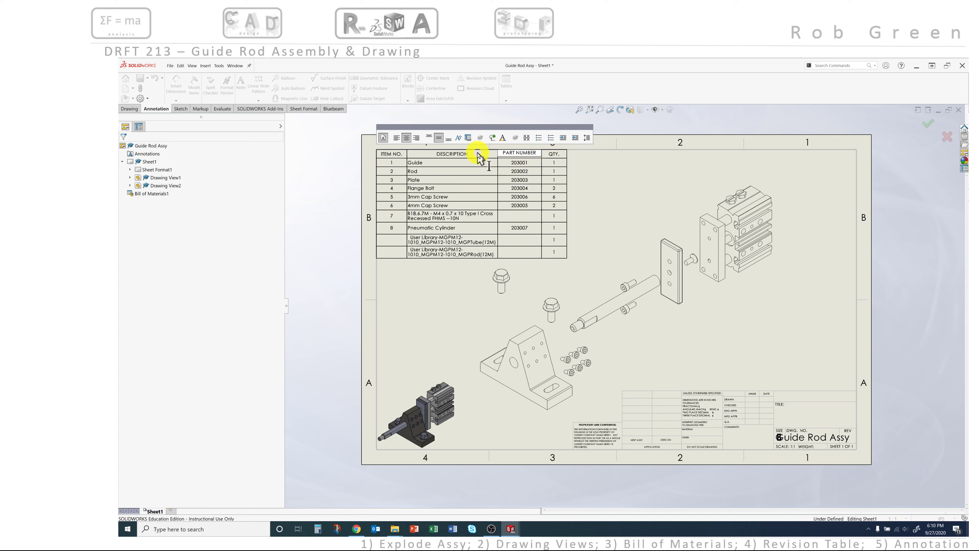
pyautogui.click(604, 198)
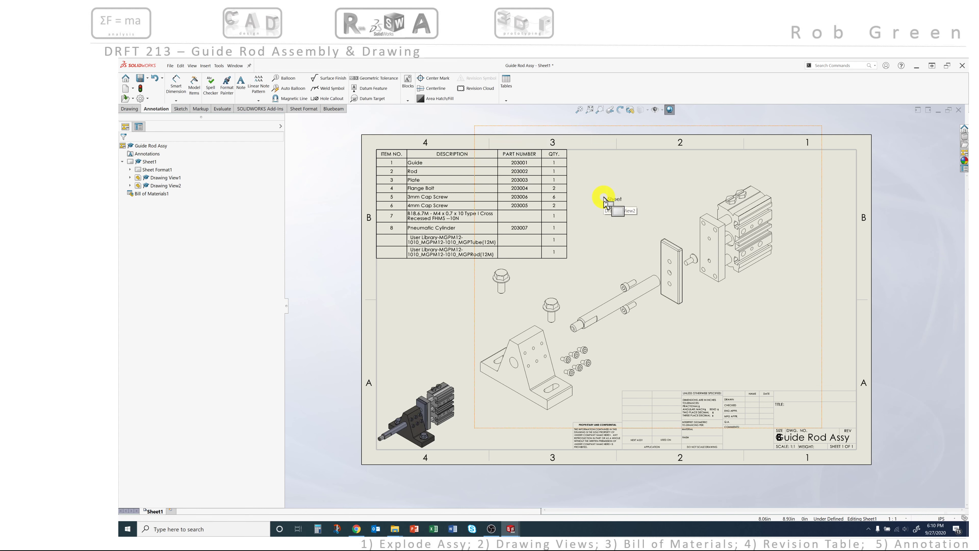
# Break the property link of the item 7 screw's part number cell, suppressing further warnings, enter 203008 and deselect the table.
pyautogui.click(524, 174)
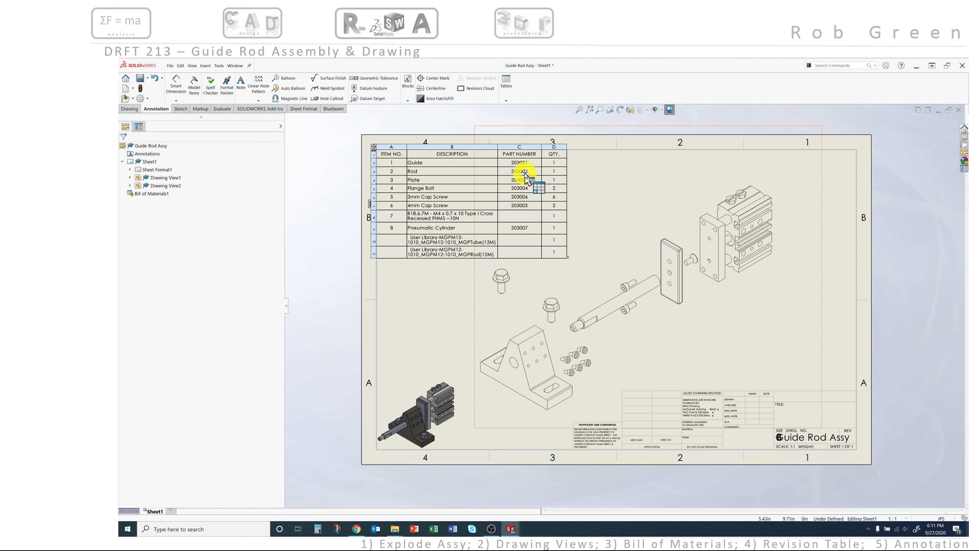
pyautogui.click(523, 216)
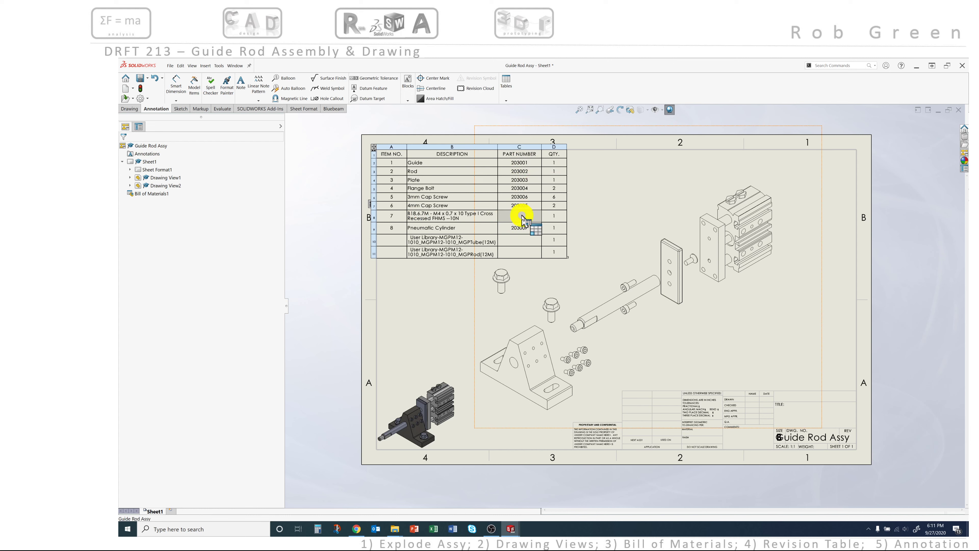
pyautogui.doubleClick(523, 217)
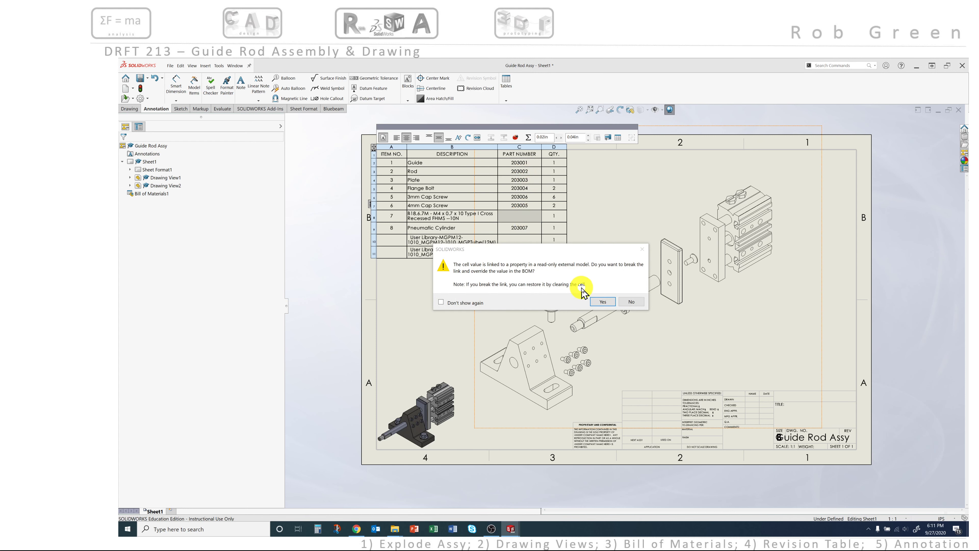
pyautogui.click(441, 302)
pyautogui.click(603, 301)
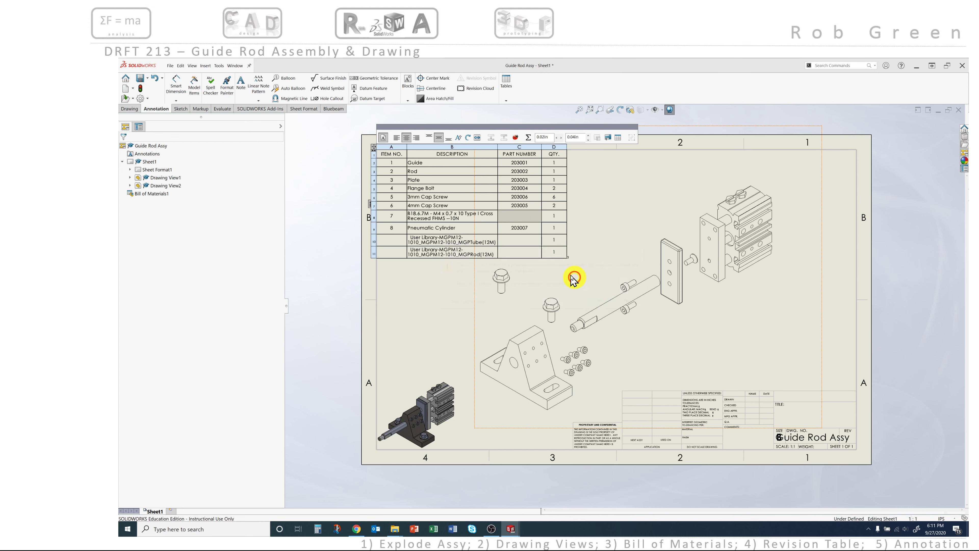
pyautogui.doubleClick(532, 216)
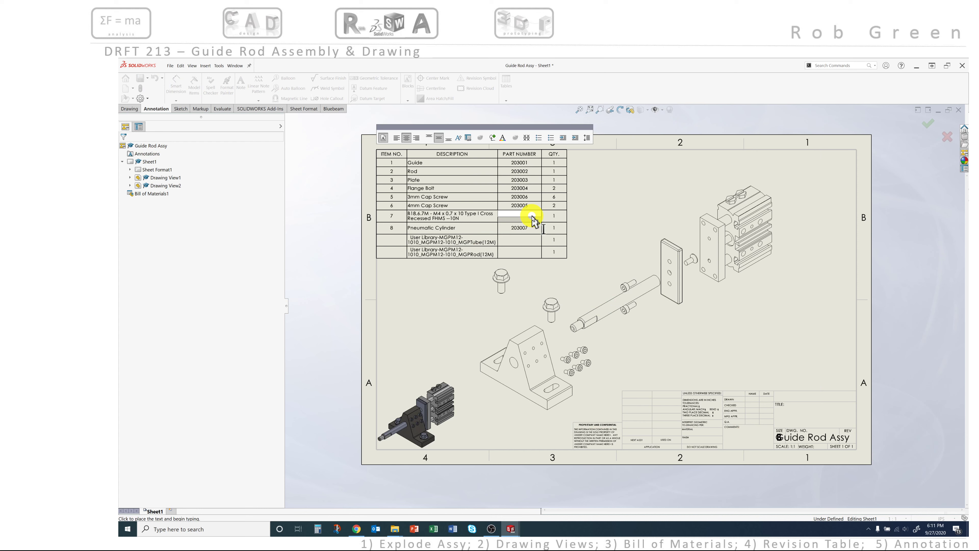
pyautogui.write('203008')
pyautogui.press('Return')
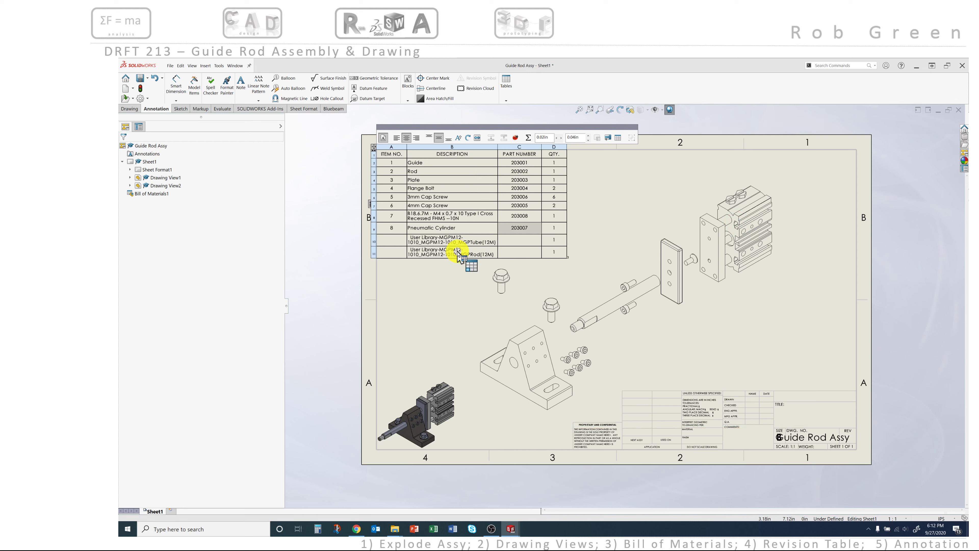
pyautogui.click(344, 278)
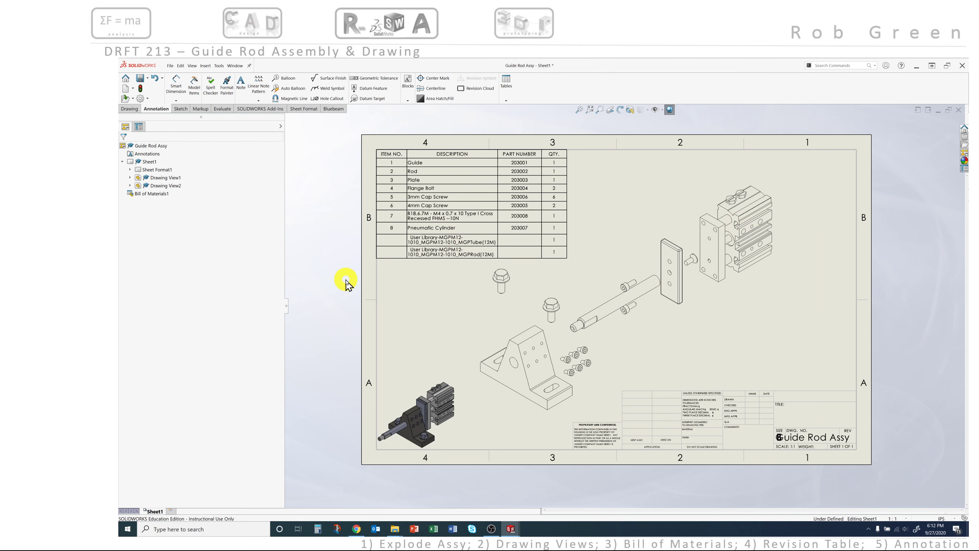